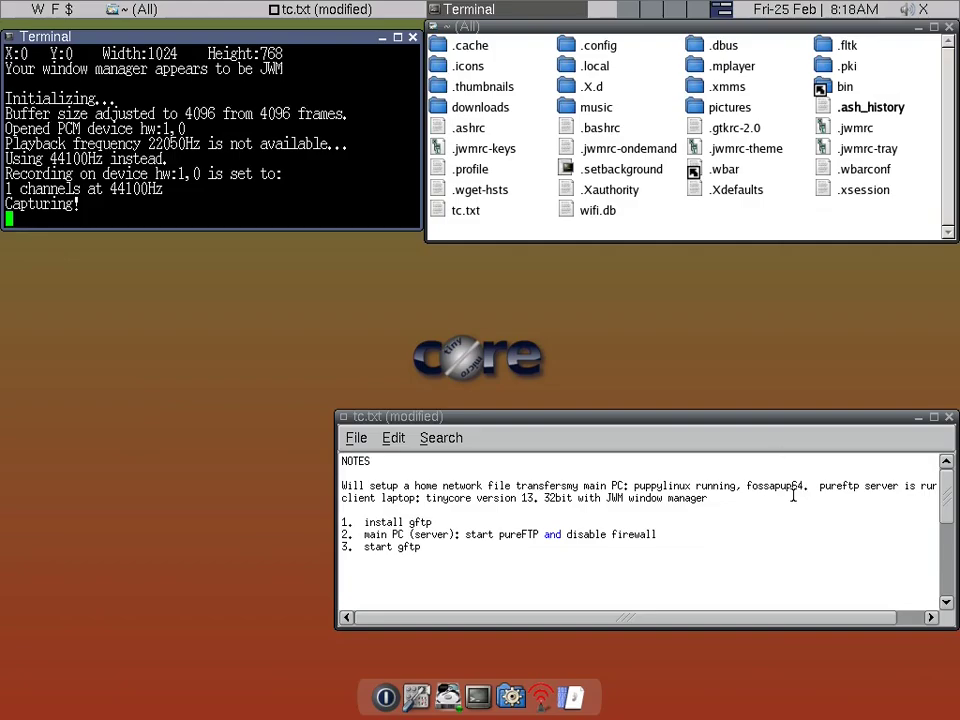
# - Bring the tc.txt notes forward, then open and dismiss the JWM desktop root menu
pyautogui.click(805, 421)
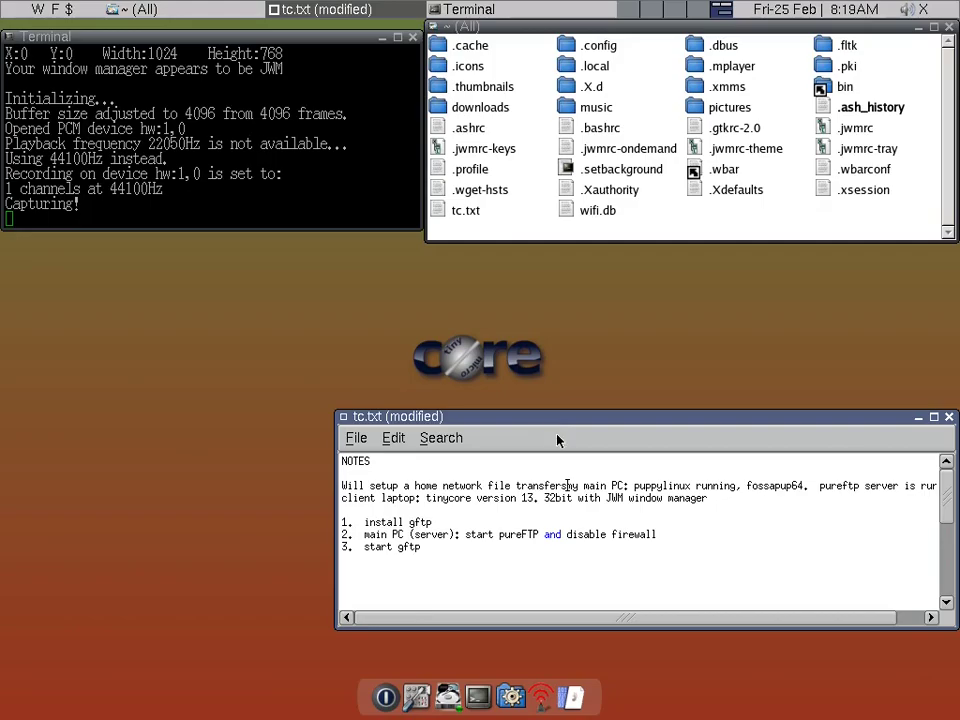
pyautogui.rightClick(292, 407)
pyautogui.click(282, 380)
pyautogui.click(630, 12)
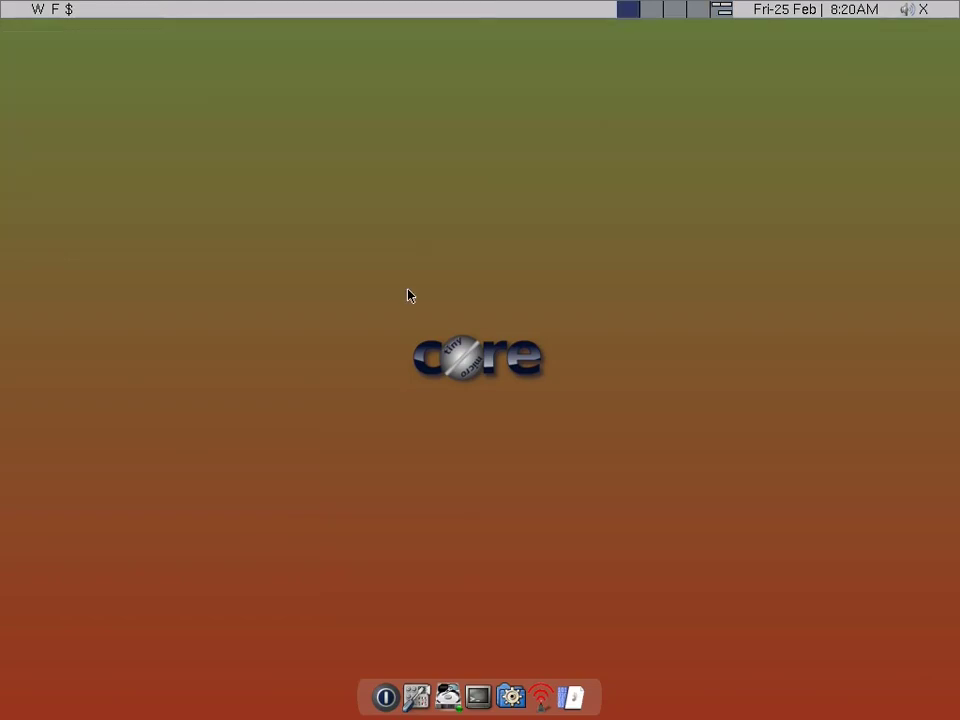
pyautogui.hotkey('alt', 'F2')
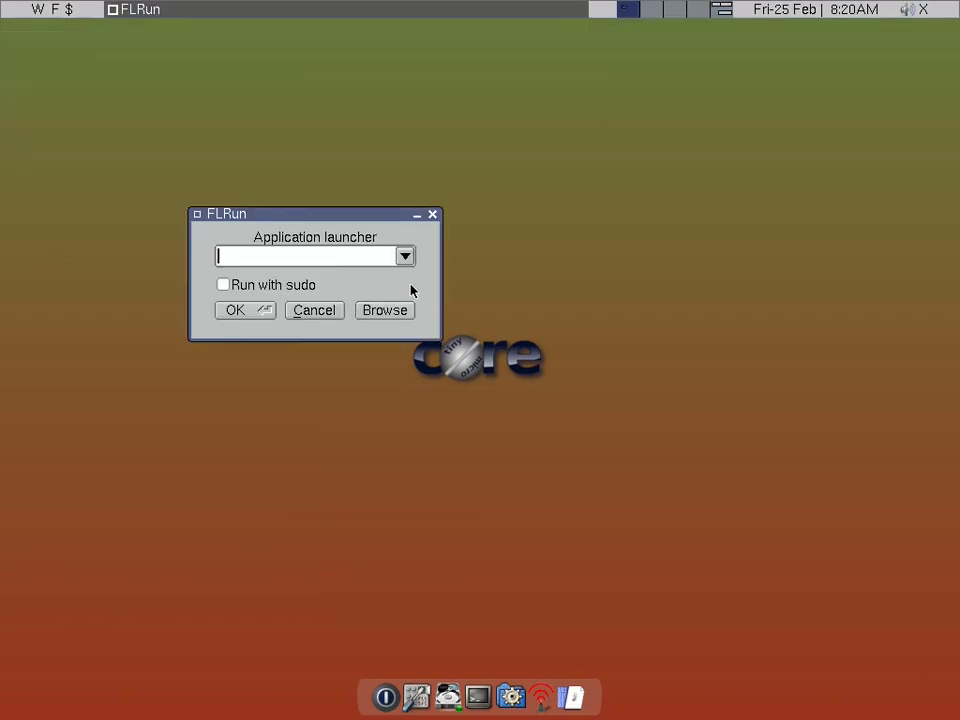
pyautogui.write('apps')
pyautogui.press('Return')
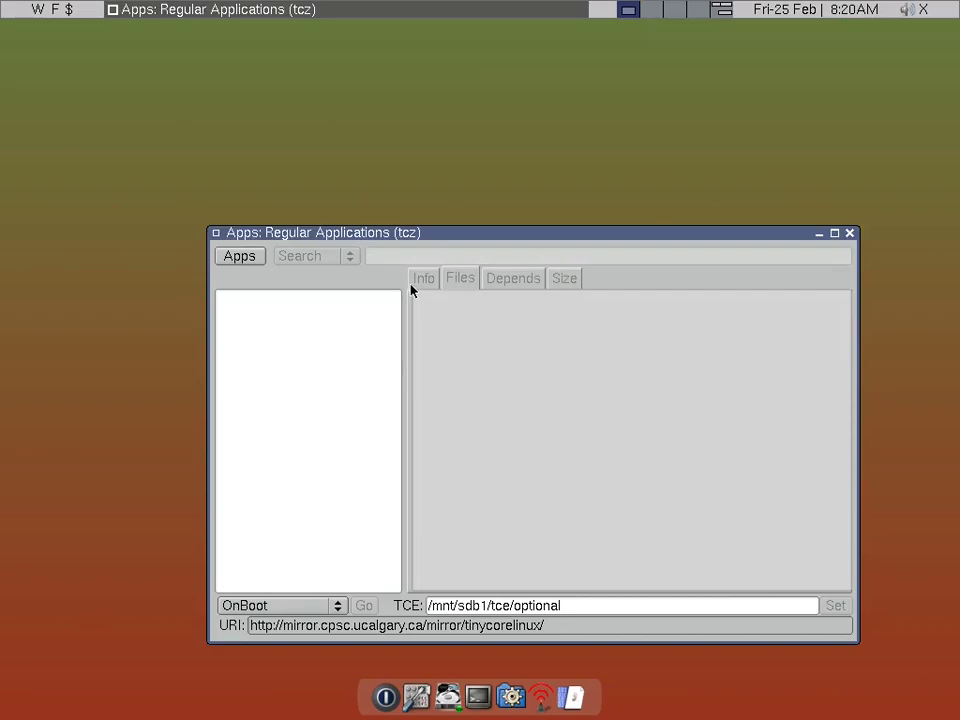
pyautogui.moveTo(428, 240); pyautogui.dragTo(376, 177)
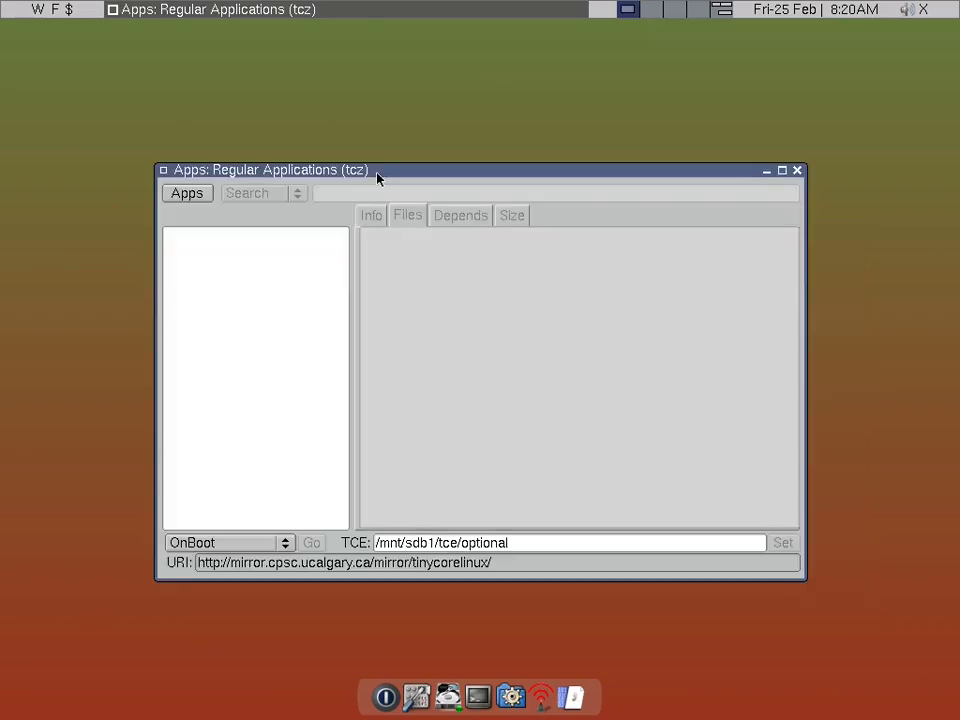
pyautogui.click(195, 195)
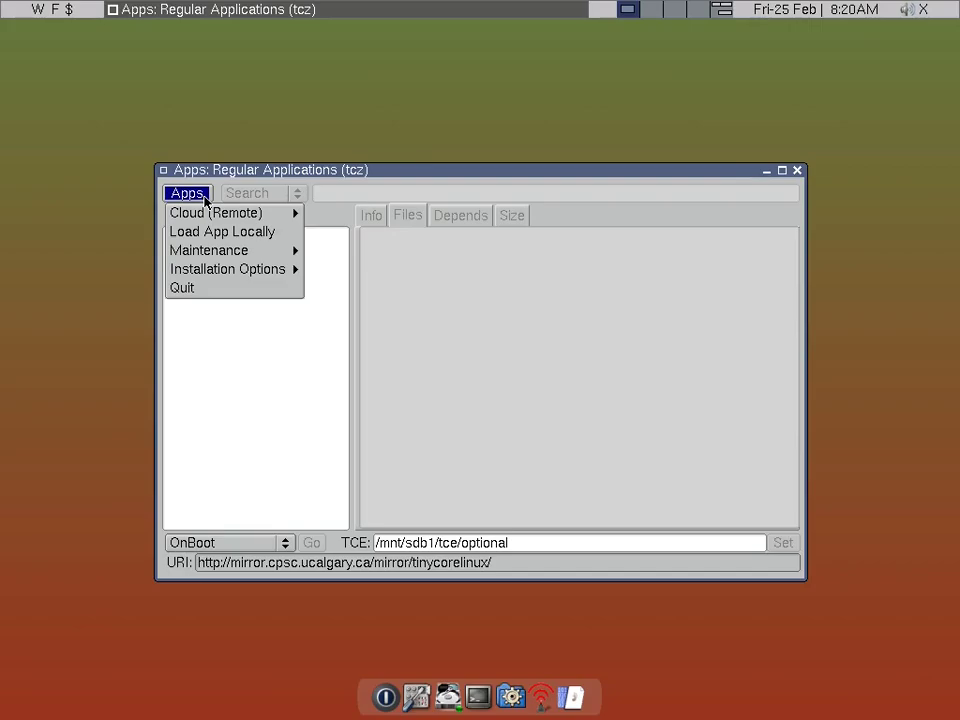
pyautogui.moveTo(260, 212)
pyautogui.click(318, 212)
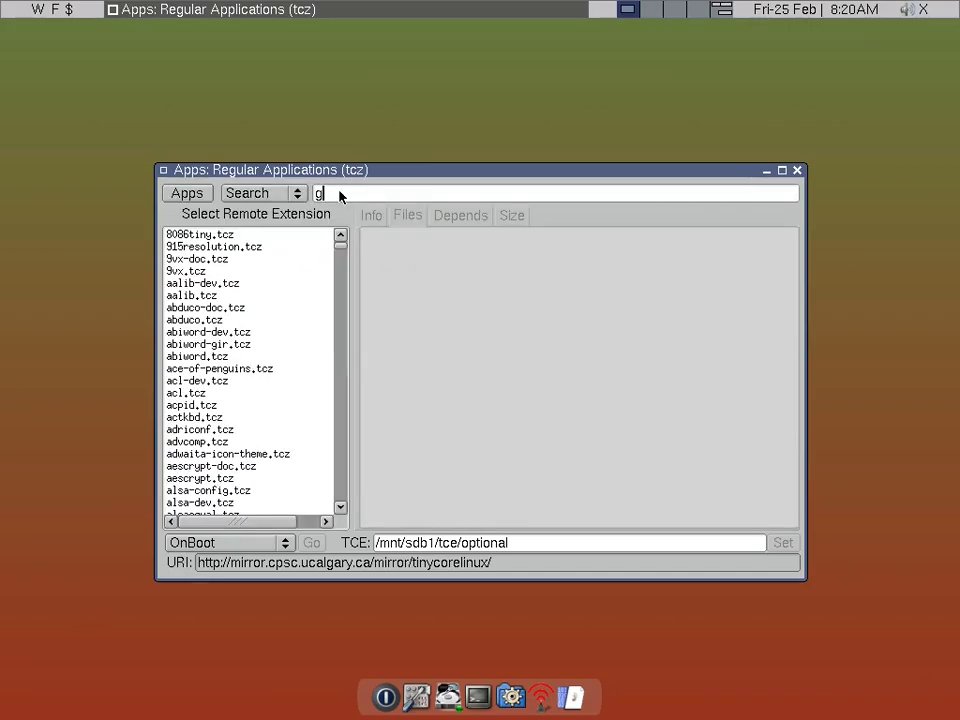
pyautogui.press('Return')
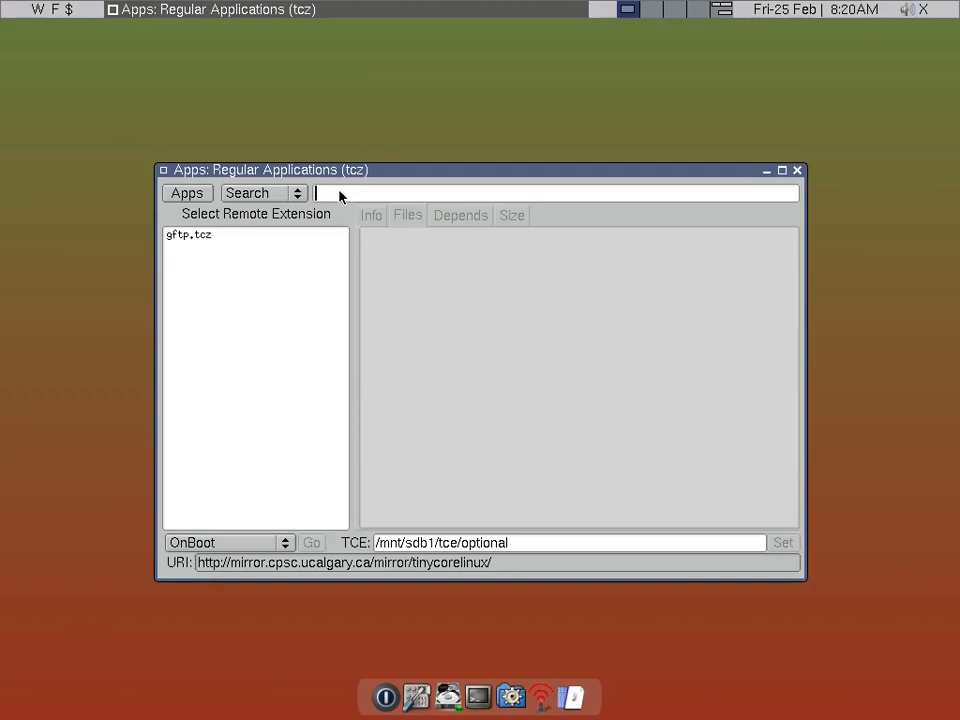
pyautogui.click(214, 240)
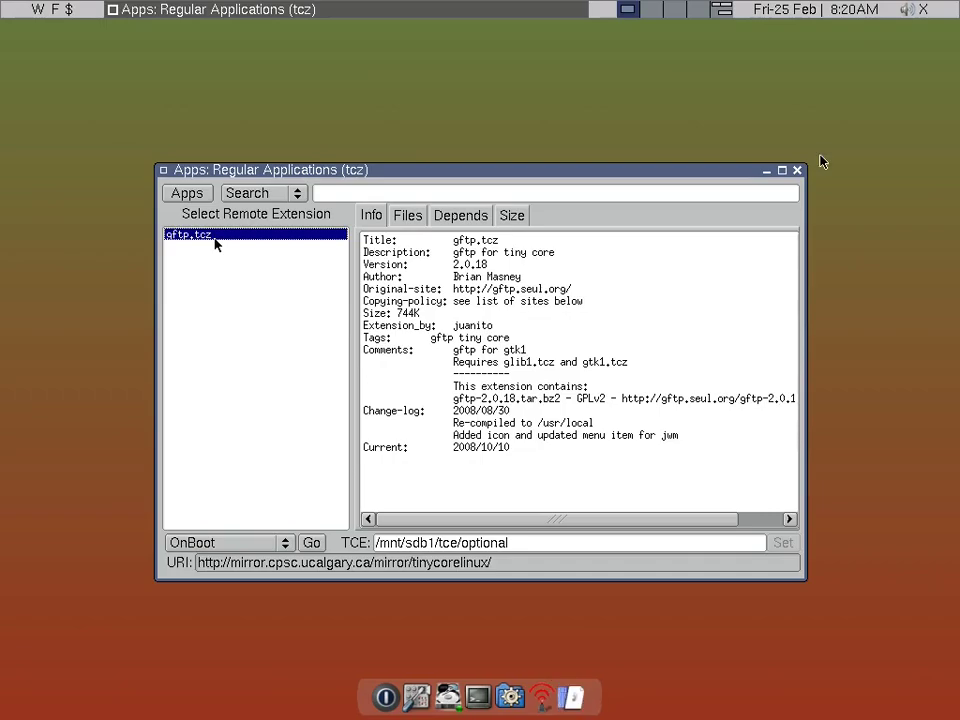
pyautogui.click(796, 171)
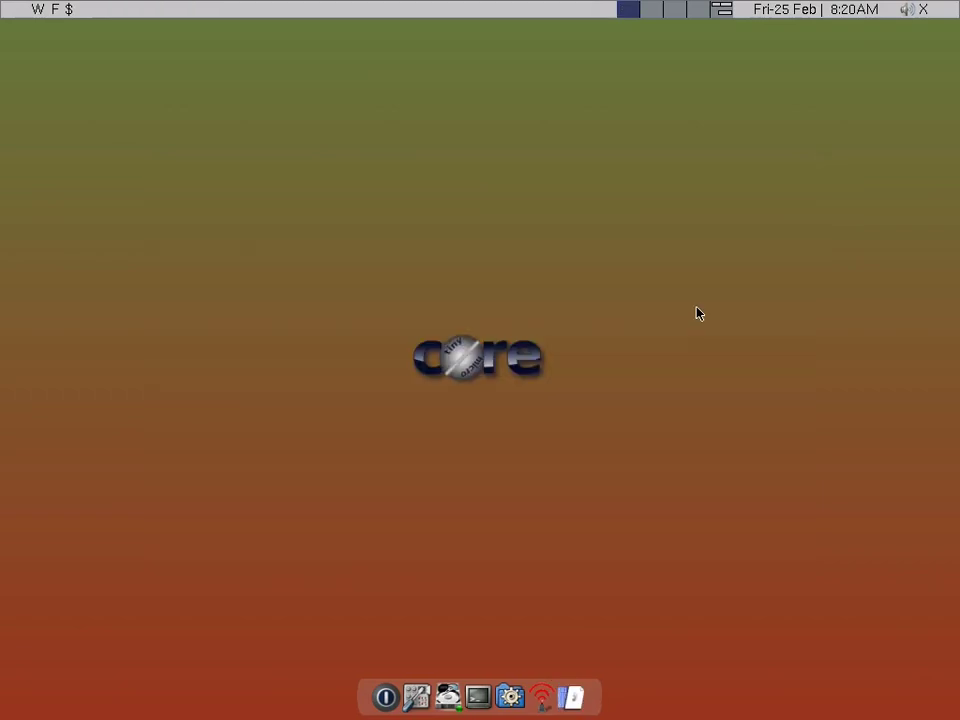
# - Launch gFTP from the dock, widen its window and move it down and right
pyautogui.click(566, 695)
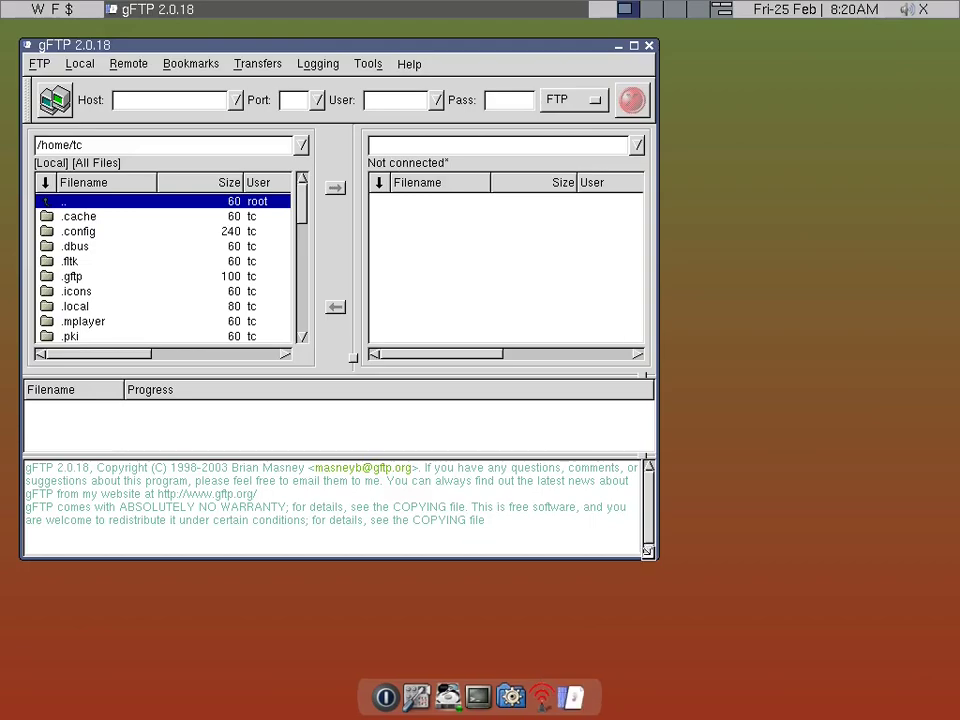
pyautogui.moveTo(648, 551); pyautogui.dragTo(852, 534)
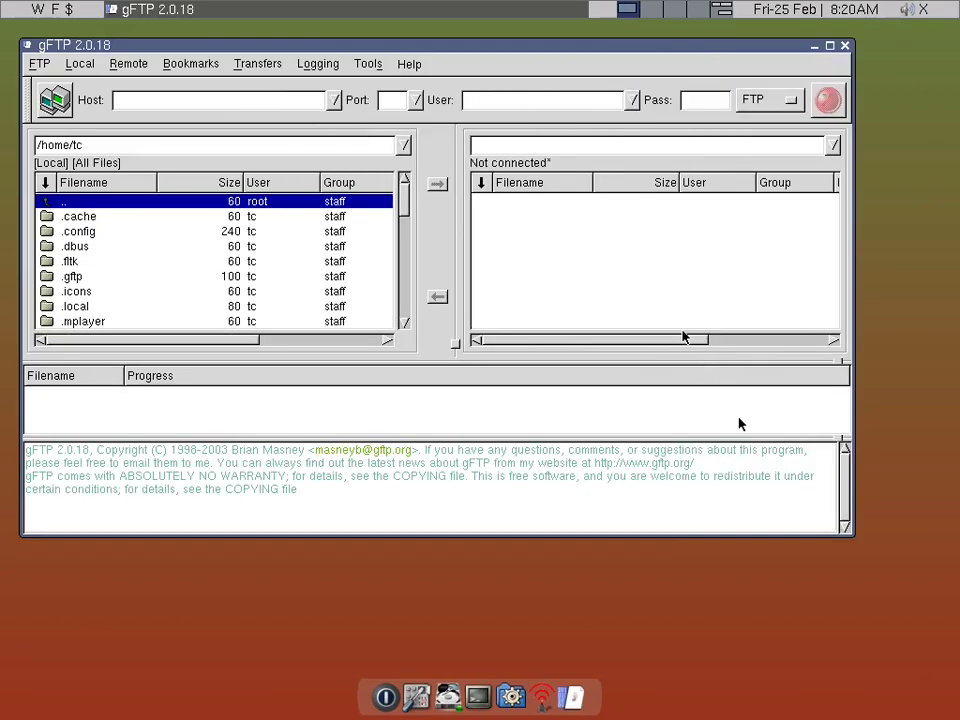
pyautogui.moveTo(500, 52); pyautogui.dragTo(518, 93)
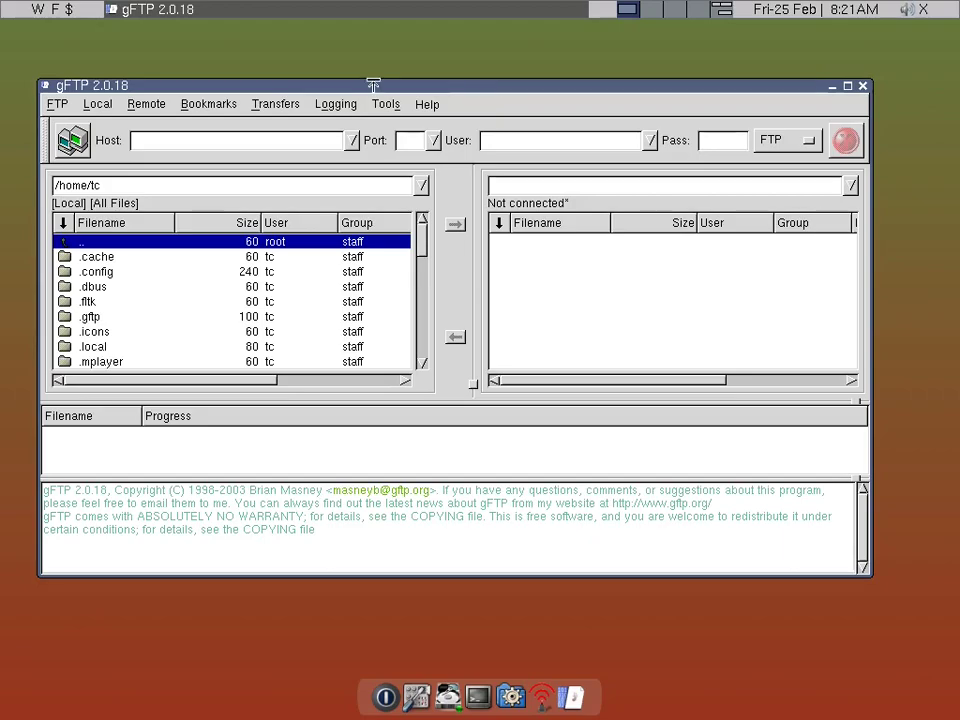
# - Connect to host 10.0.0.10 on port 21 as user root with the account password
pyautogui.click(305, 144)
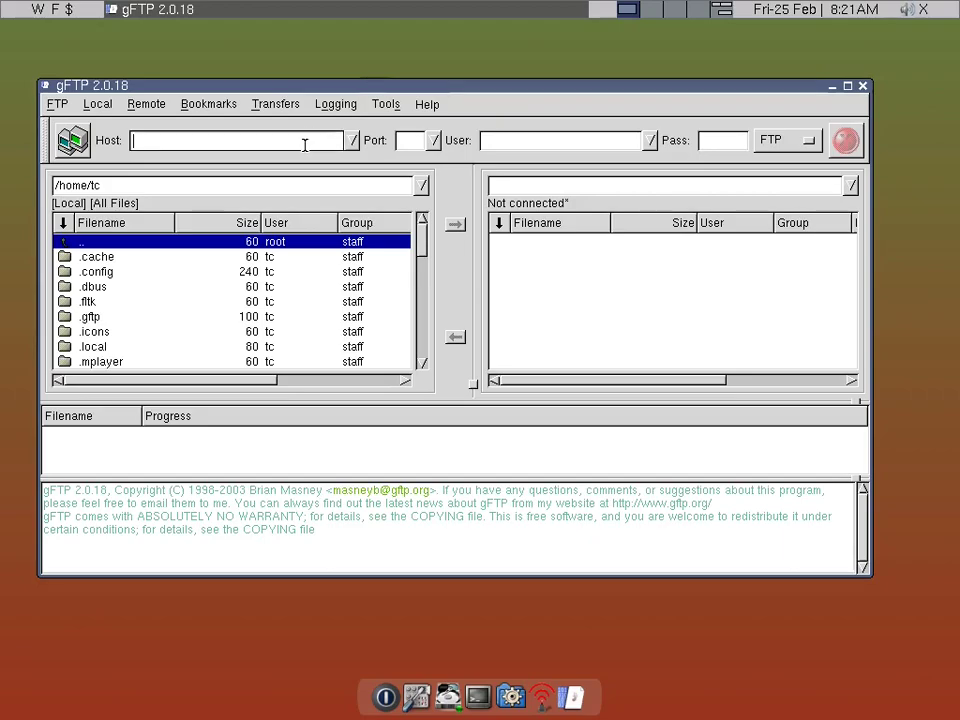
pyautogui.write('10.0.0.10')
pyautogui.press('Tab')
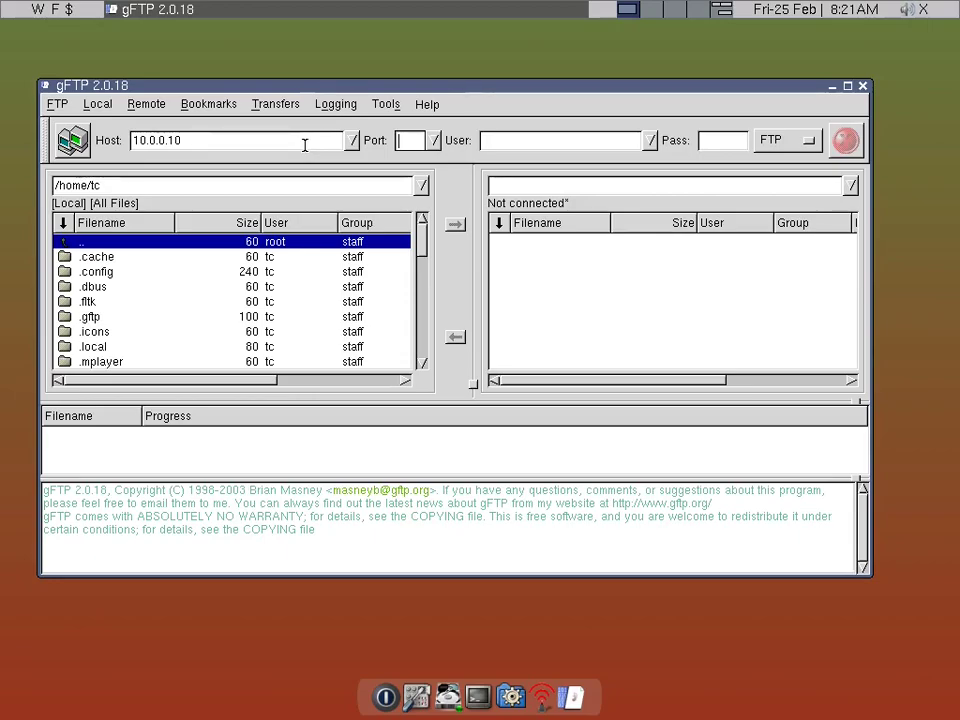
pyautogui.write('21')
pyautogui.press('Tab')
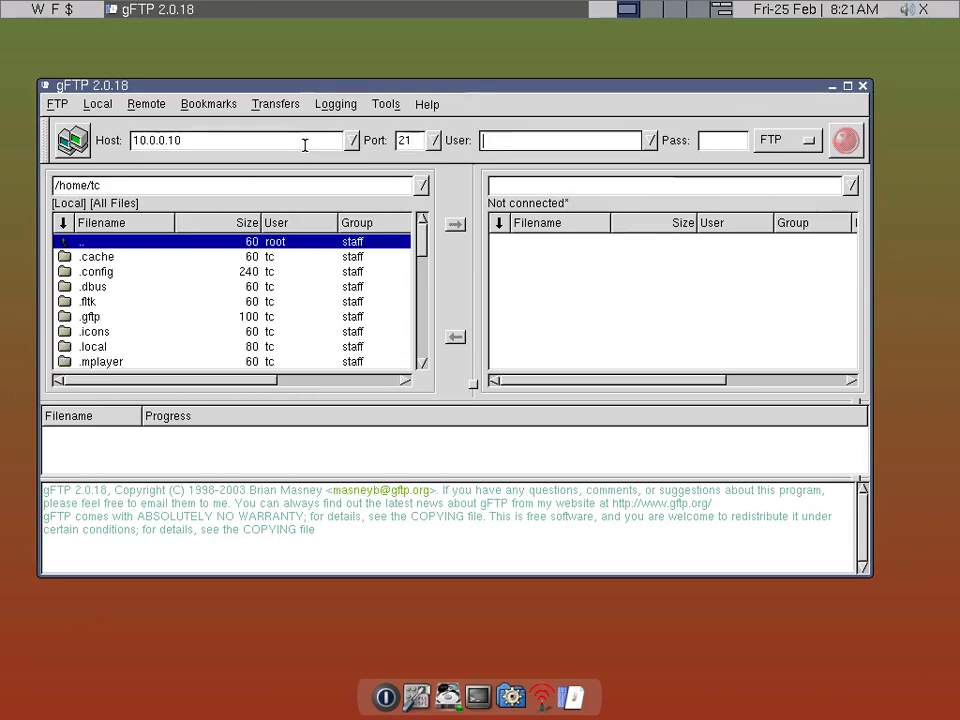
pyautogui.write('root')
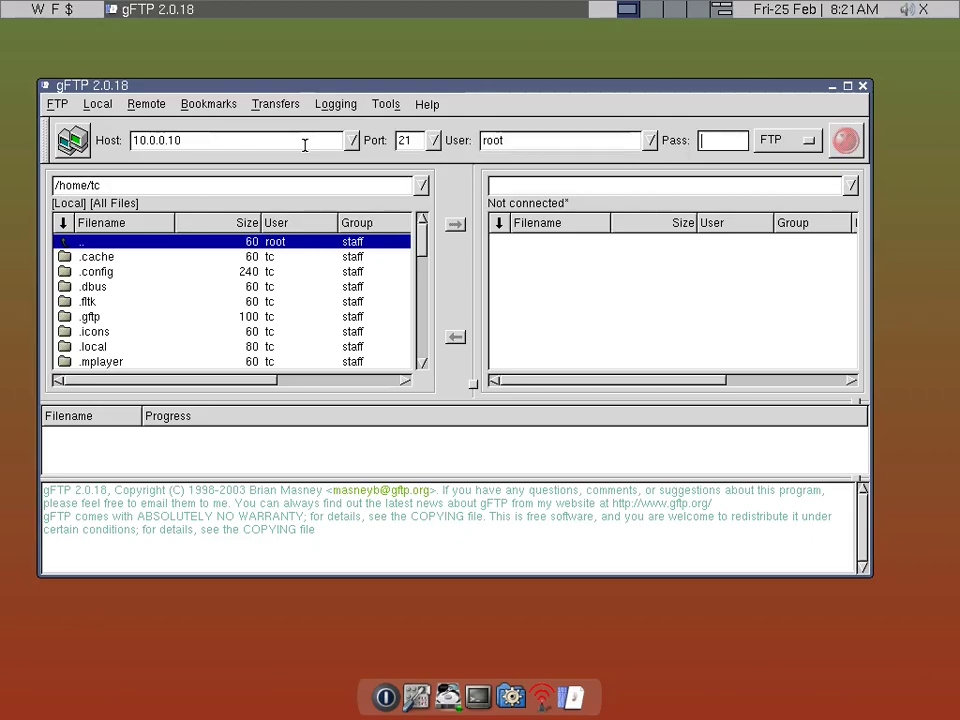
pyautogui.press('Tab')
pyautogui.press('Return')
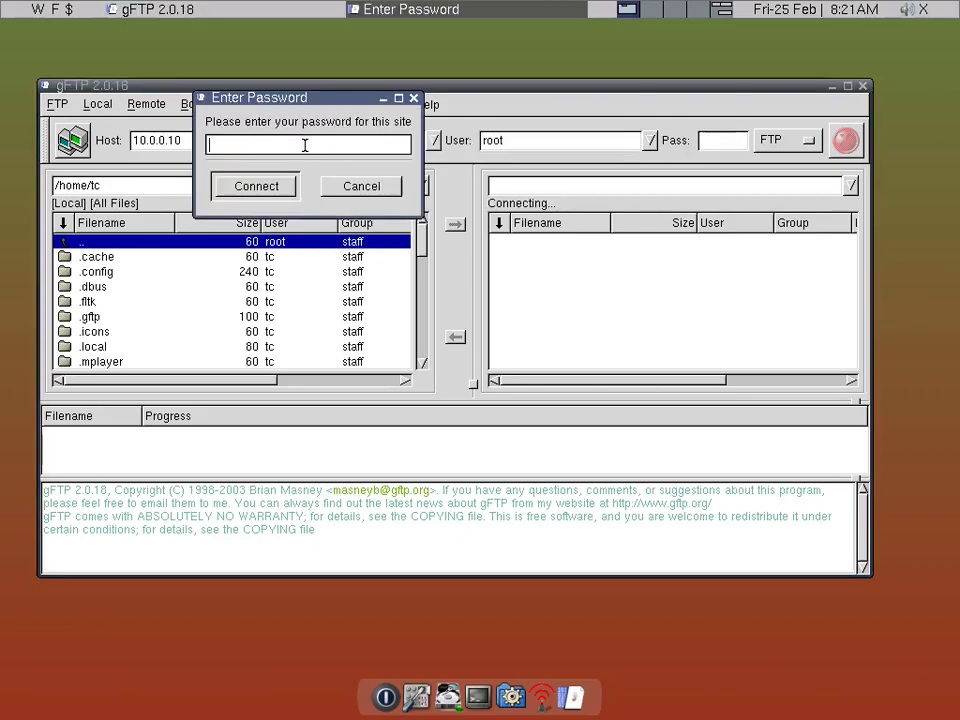
pyautogui.write('****')
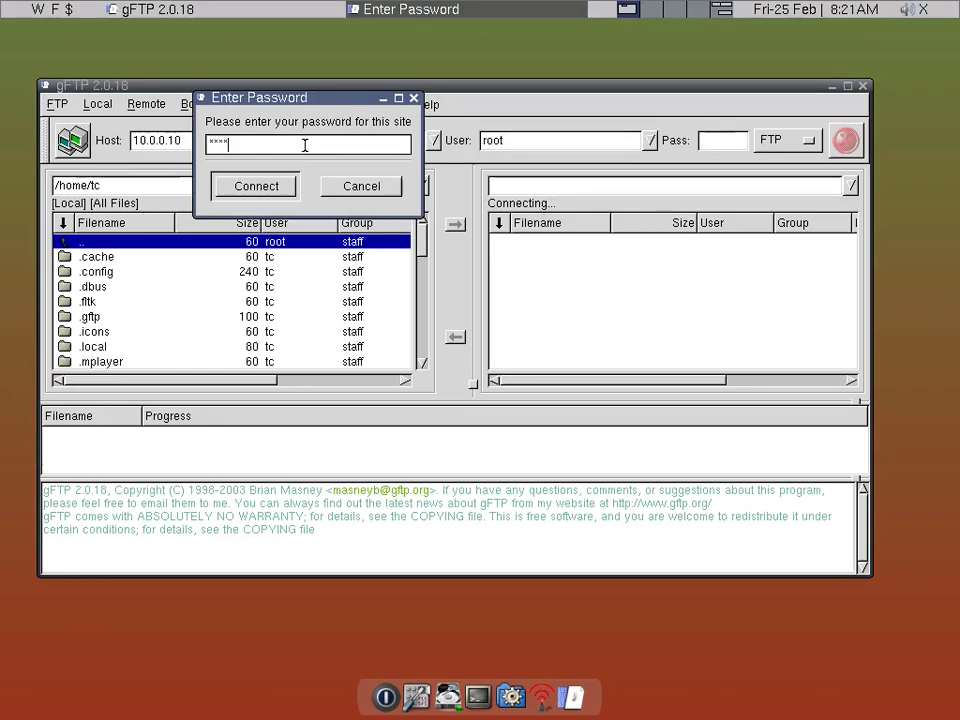
pyautogui.write('****')
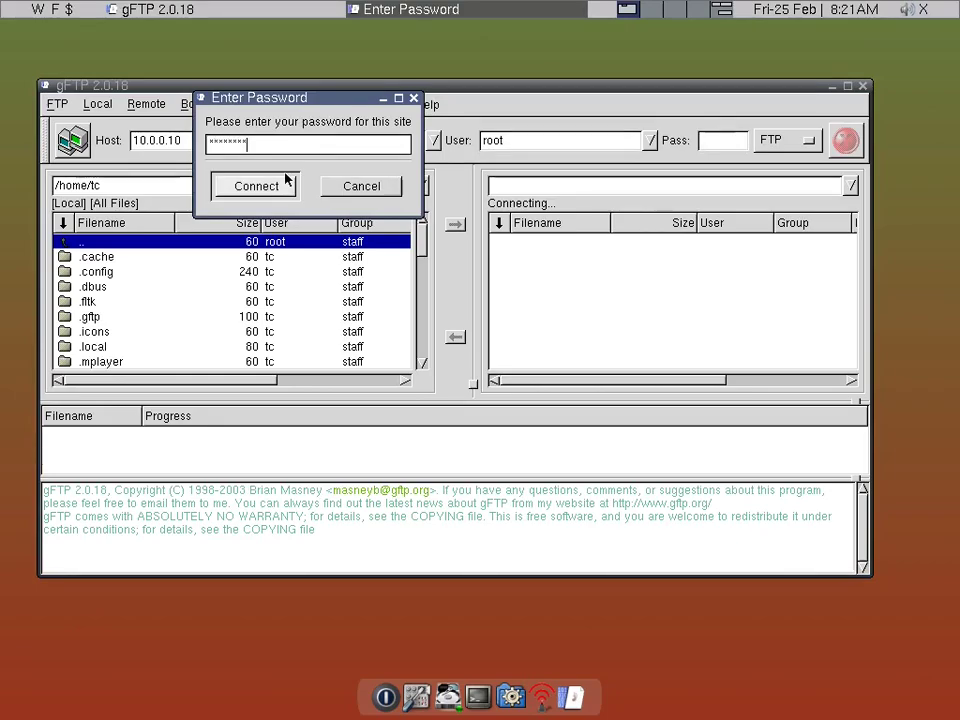
pyautogui.click(286, 182)
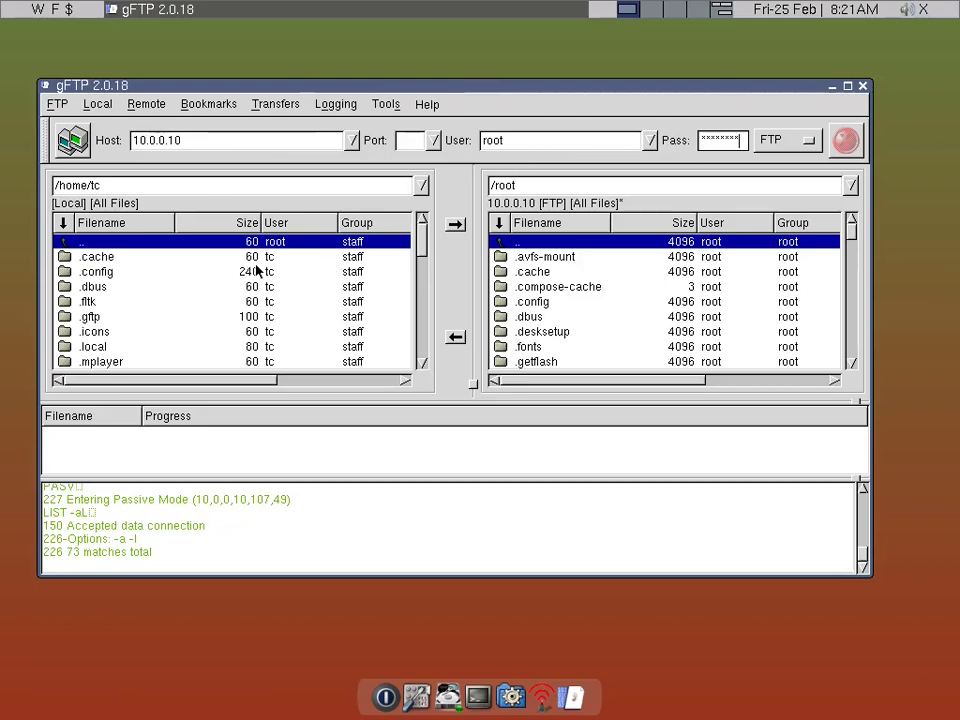
# - Open the remote /root/Downloads folder in the server pane
pyautogui.scroll(-1, 600, 278)
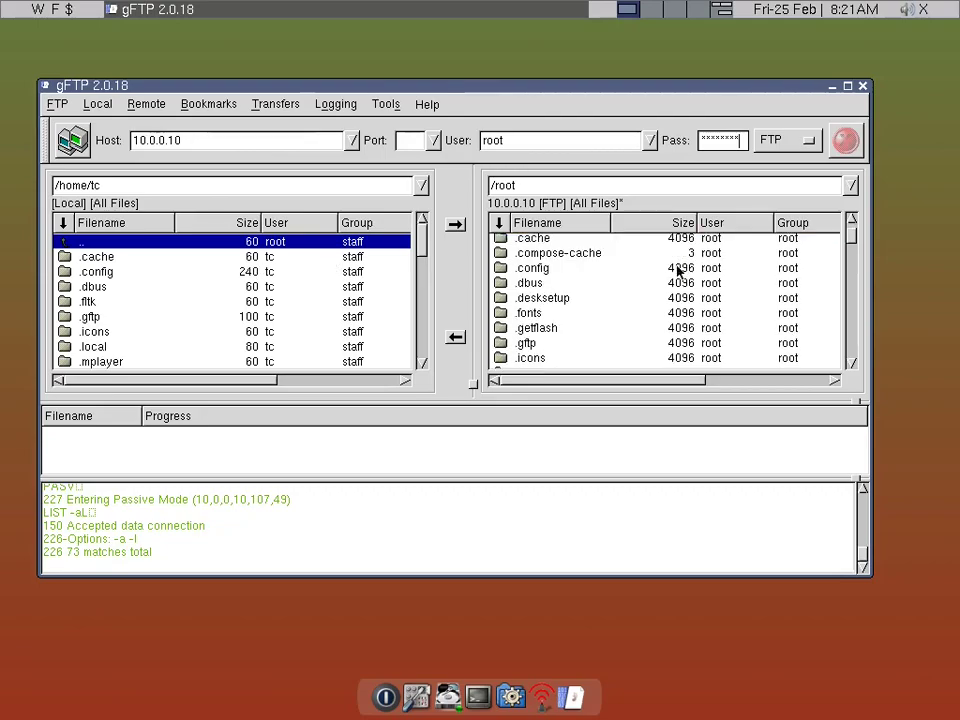
pyautogui.scroll(-1, 673, 272)
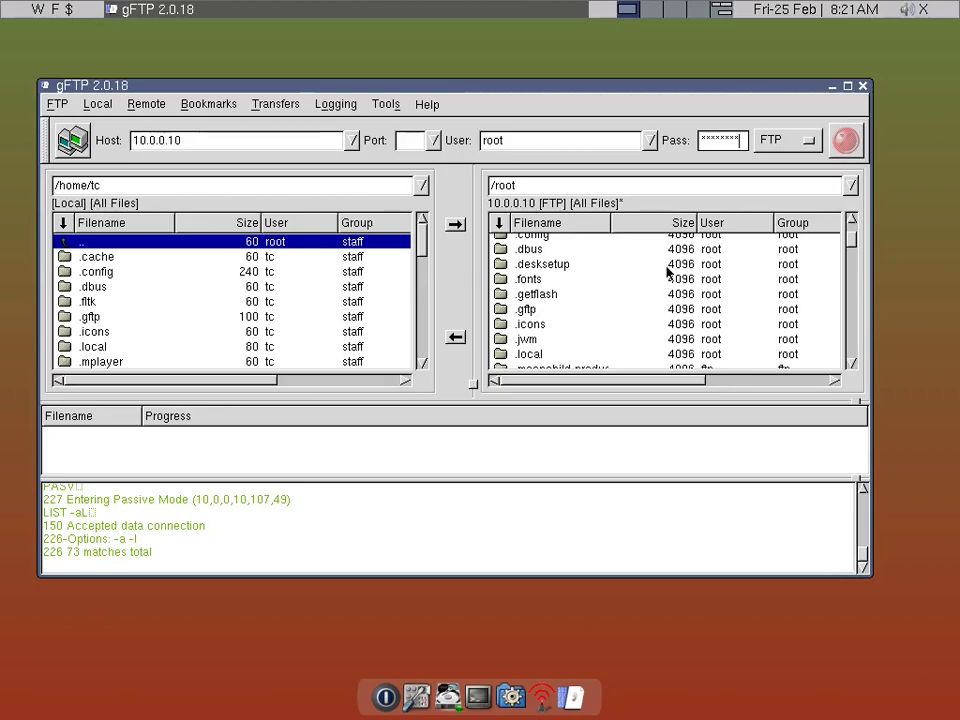
pyautogui.scroll(-2, 640, 274)
pyautogui.scroll(-2, 603, 276)
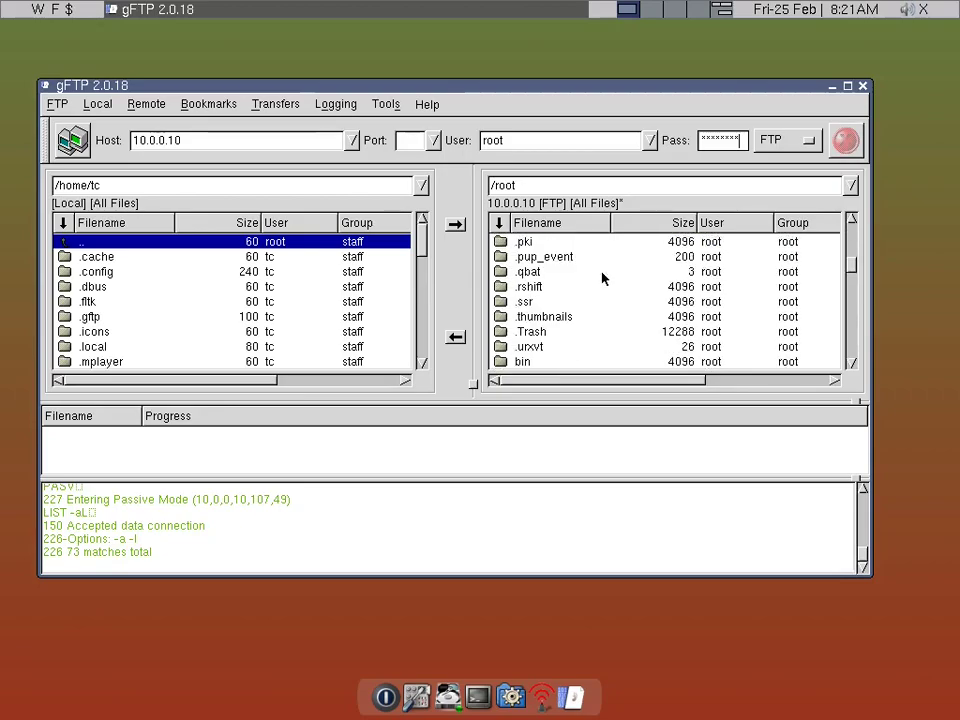
pyautogui.scroll(-1, 603, 278)
pyautogui.scroll(-1, 603, 278)
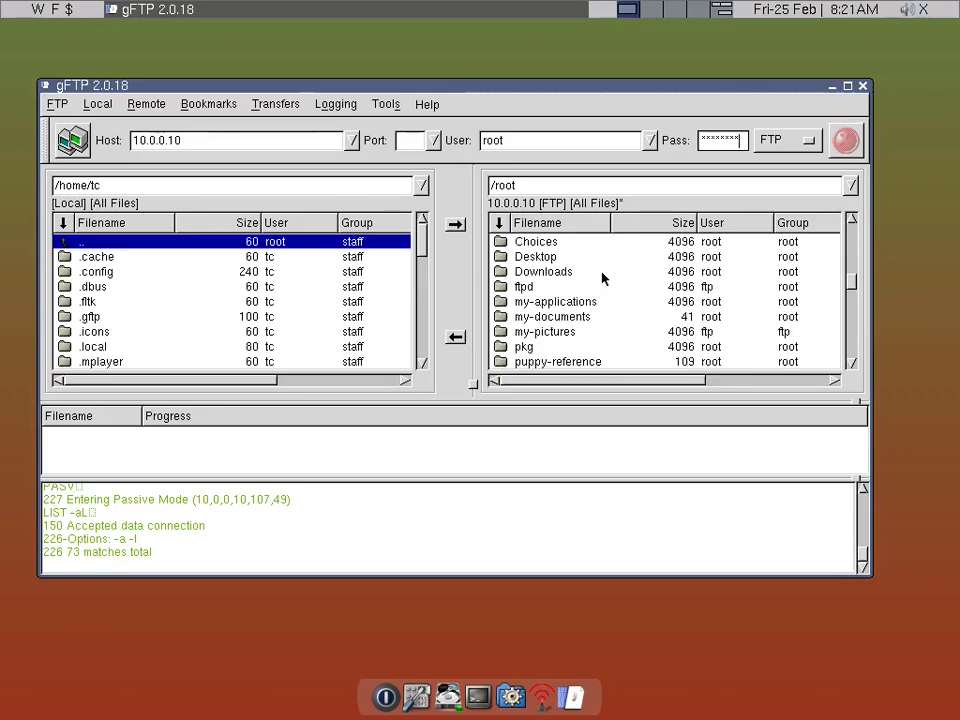
pyautogui.click(576, 278)
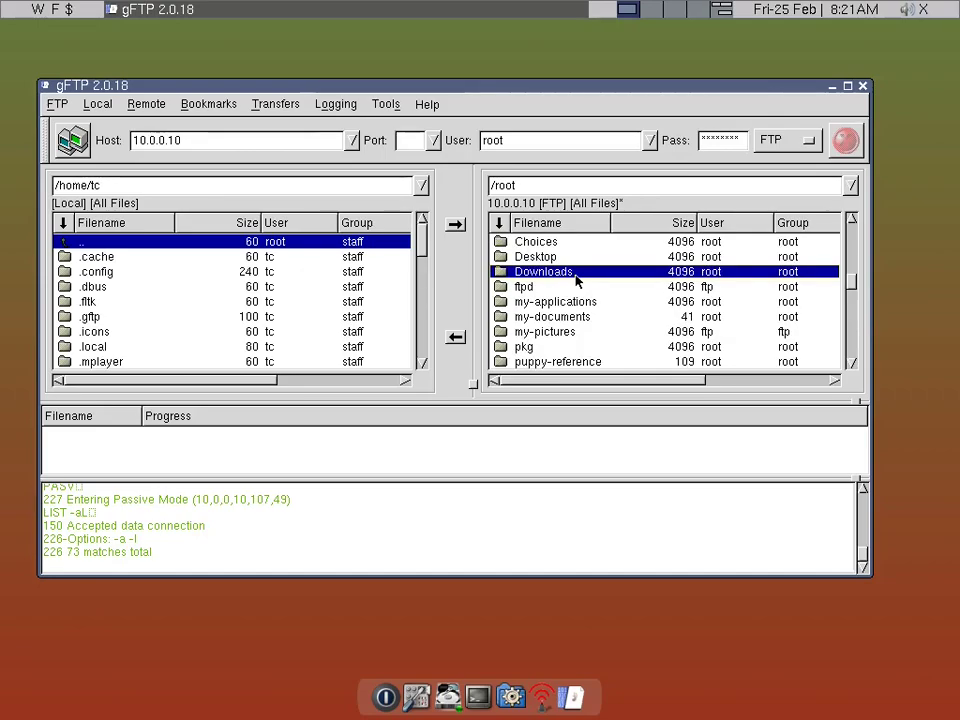
pyautogui.doubleClick(576, 278)
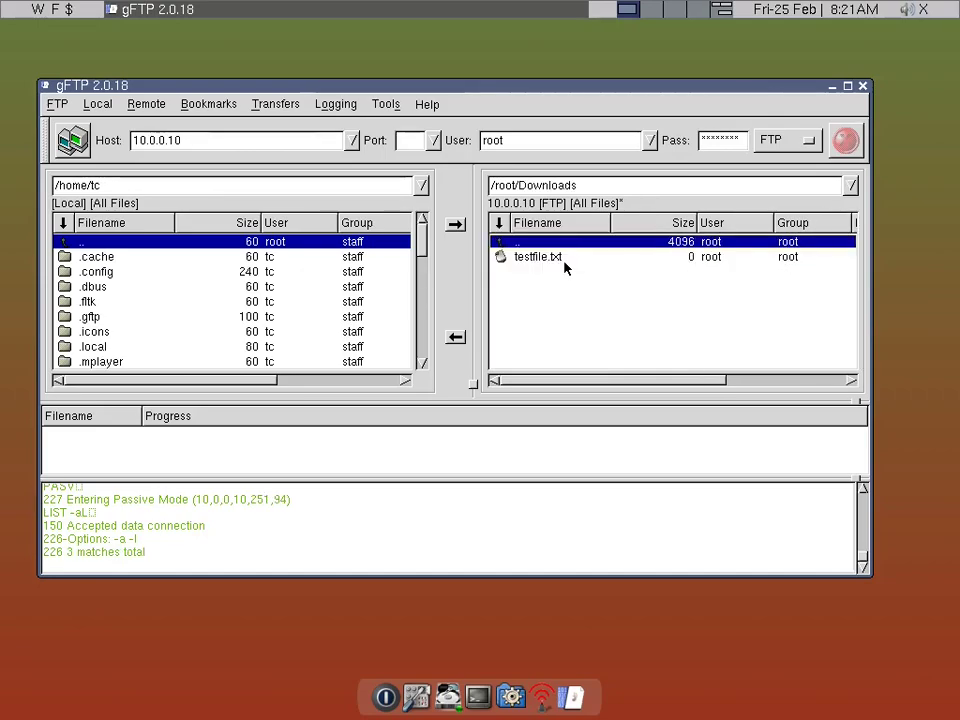
# - Open the local /home/tc/downloads folder and select testfile.txt there
pyautogui.scroll(-3, 293, 290)
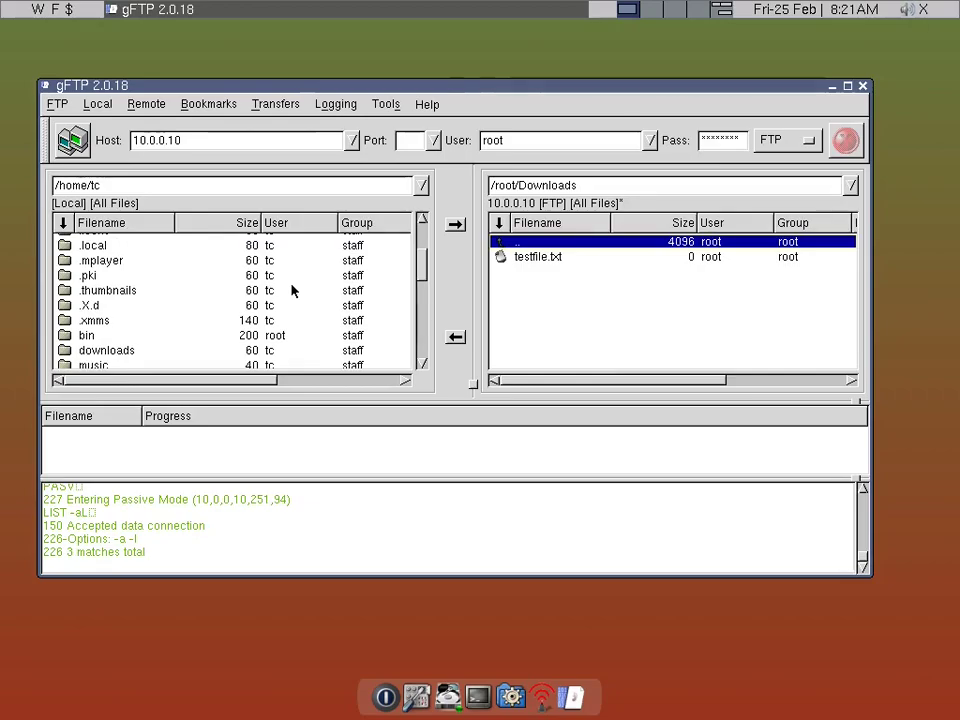
pyautogui.scroll(-3, 292, 290)
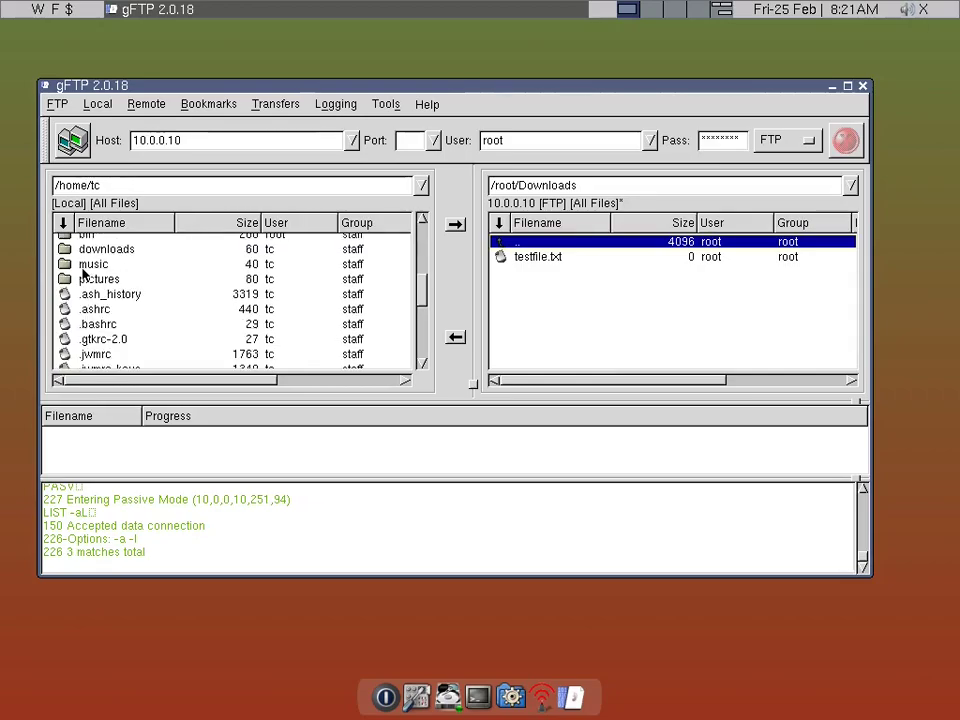
pyautogui.click(84, 252)
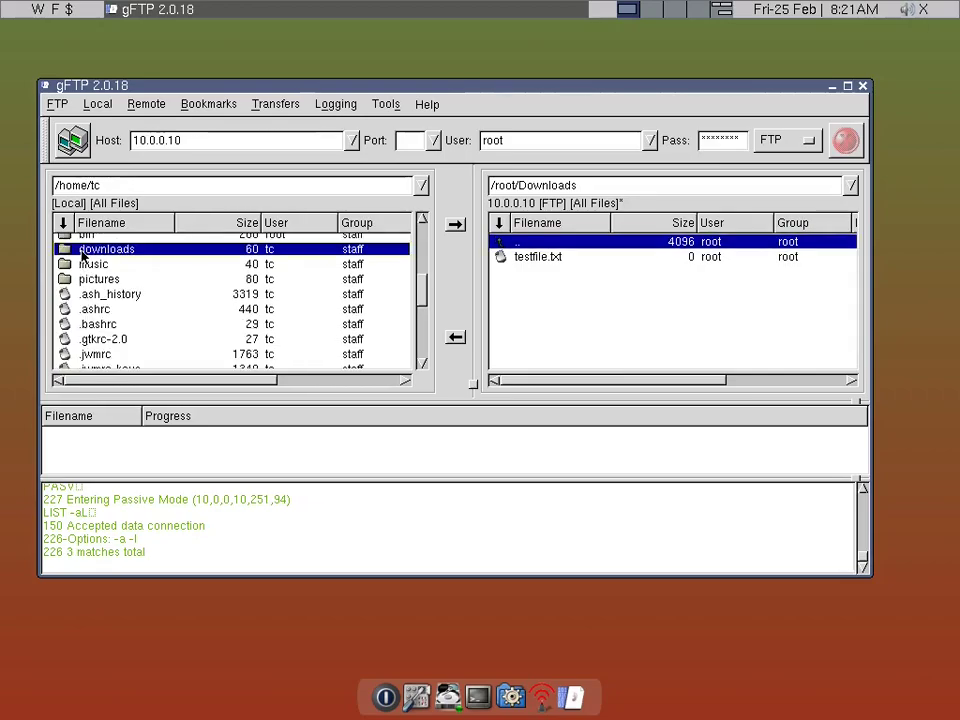
pyautogui.doubleClick(84, 250)
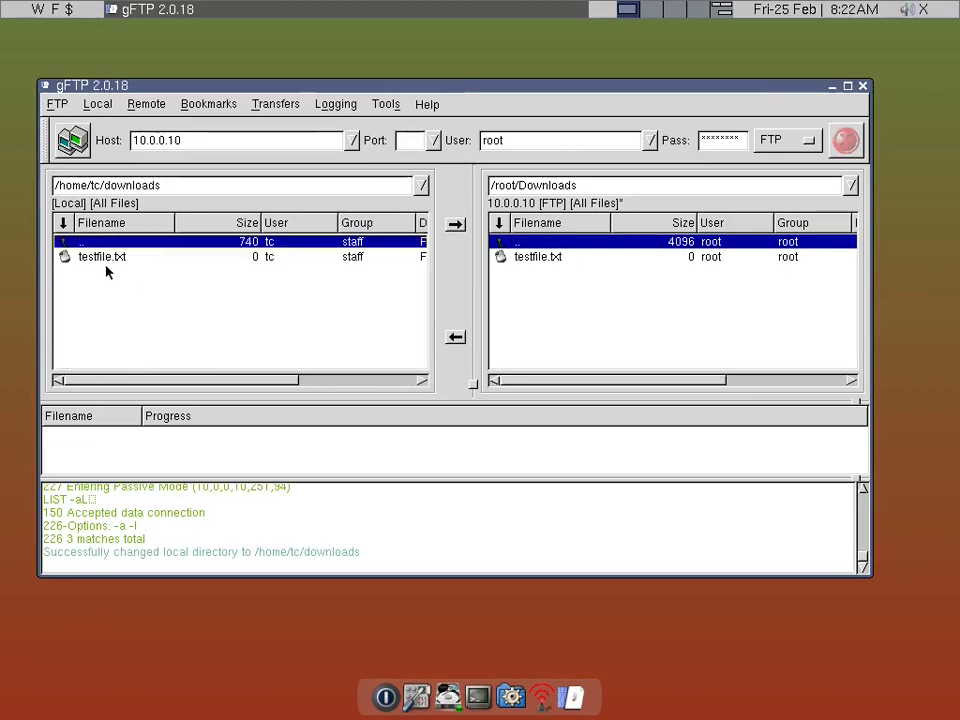
pyautogui.click(106, 262)
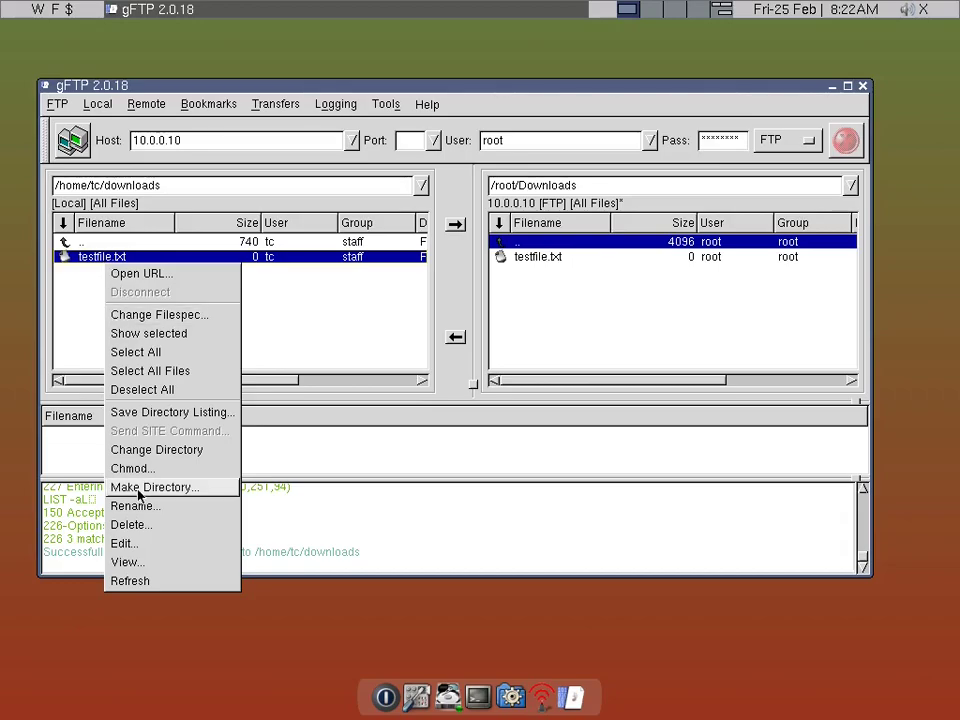
# - Delete the local testfile.txt from /home/tc/downloads and select the remote testfile.txt
pyautogui.click(140, 523)
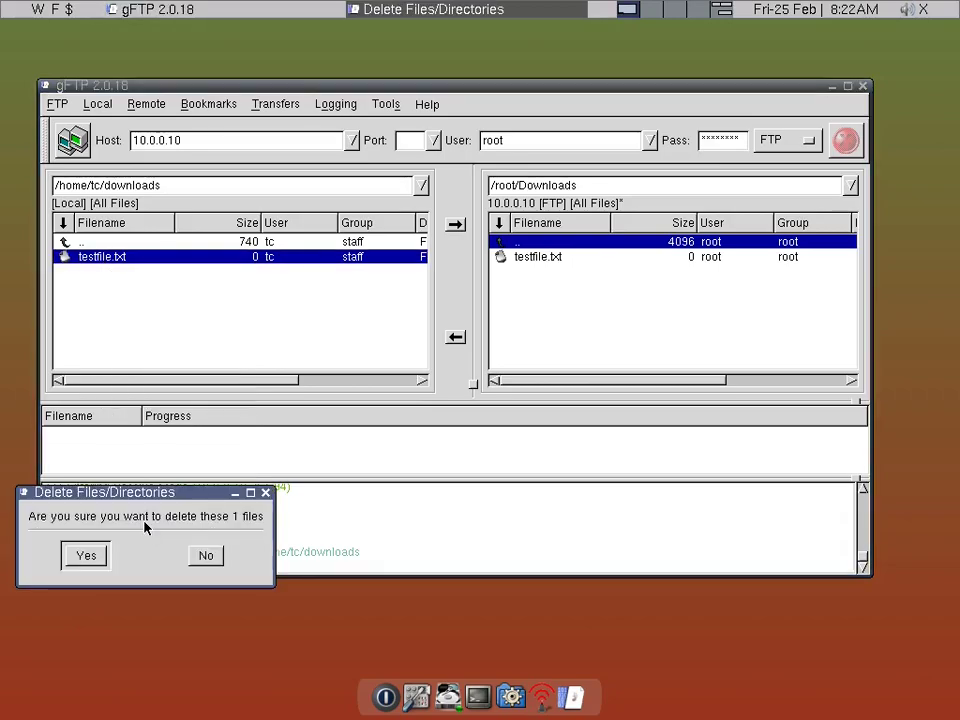
pyautogui.click(72, 560)
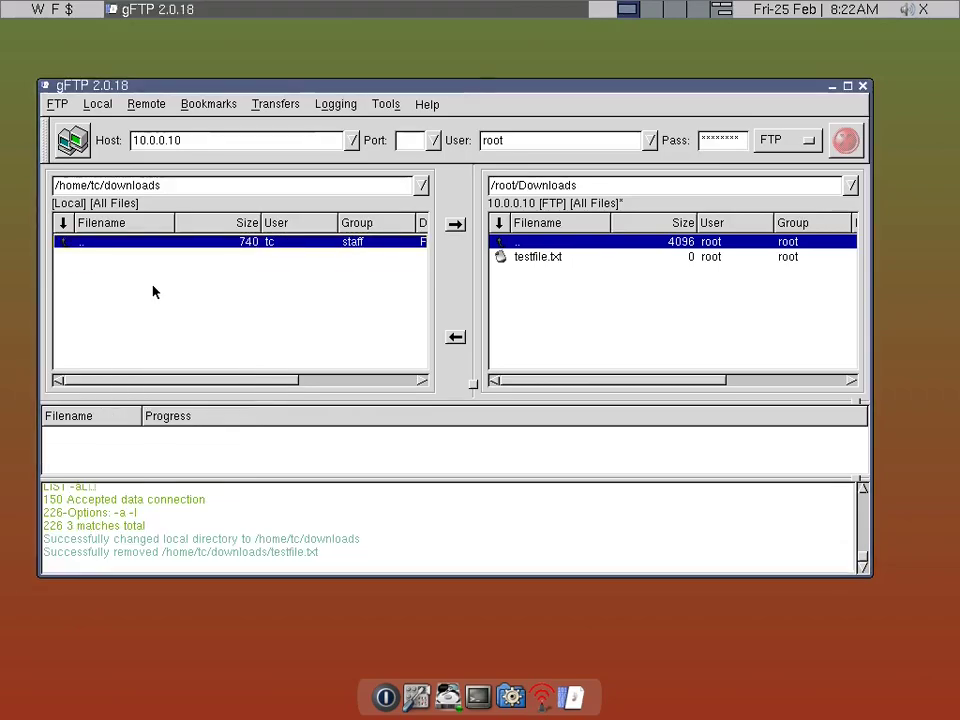
pyautogui.click(563, 258)
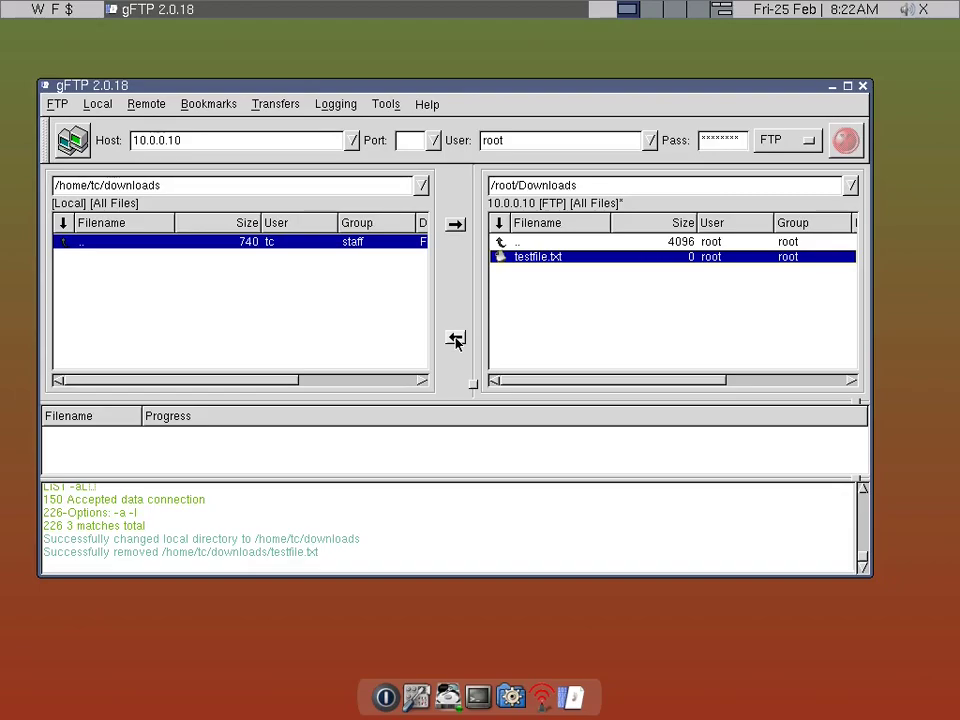
# - Download testfile.txt from /root/Downloads into local /home/tc/downloads and select it
pyautogui.click(455, 340)
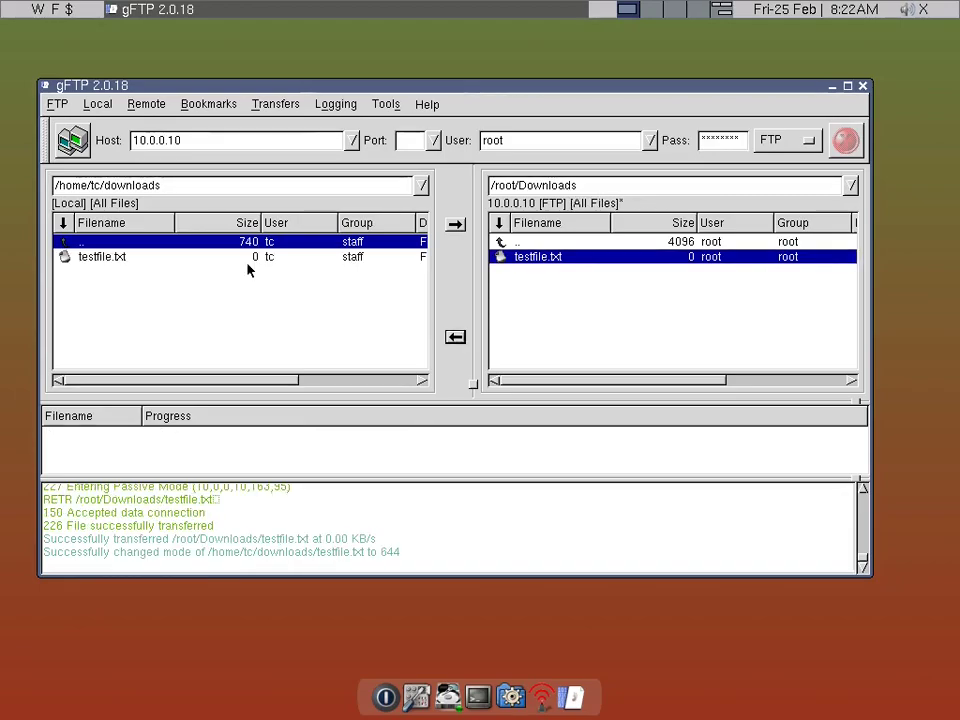
pyautogui.click(238, 257)
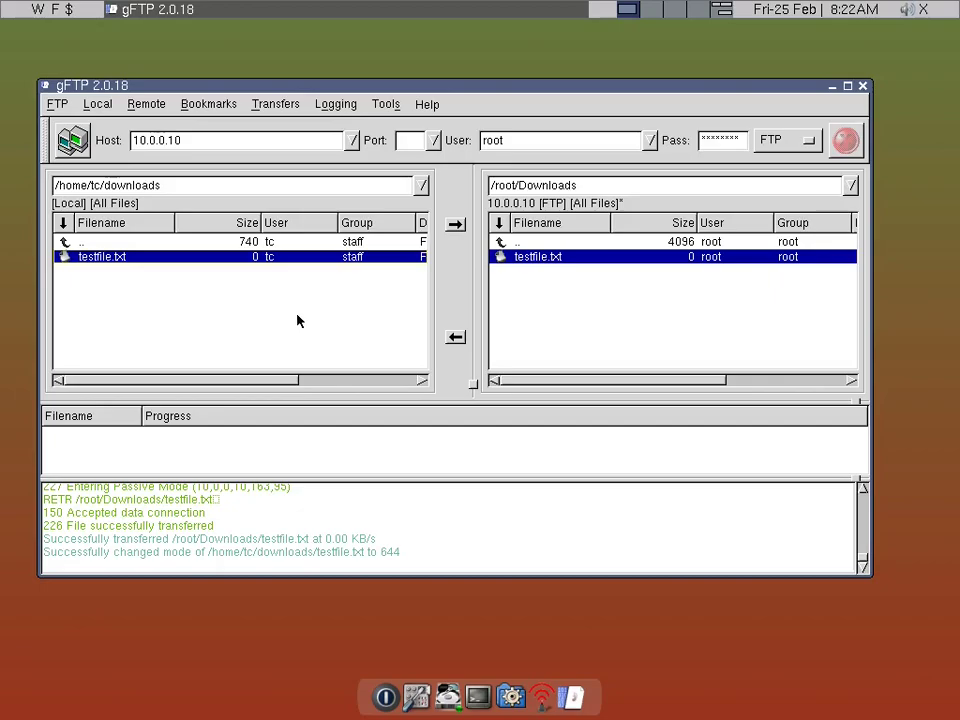
# - Add a bookmark named 'mainPC' for the current 10.0.0.10 connection
pyautogui.click(201, 106)
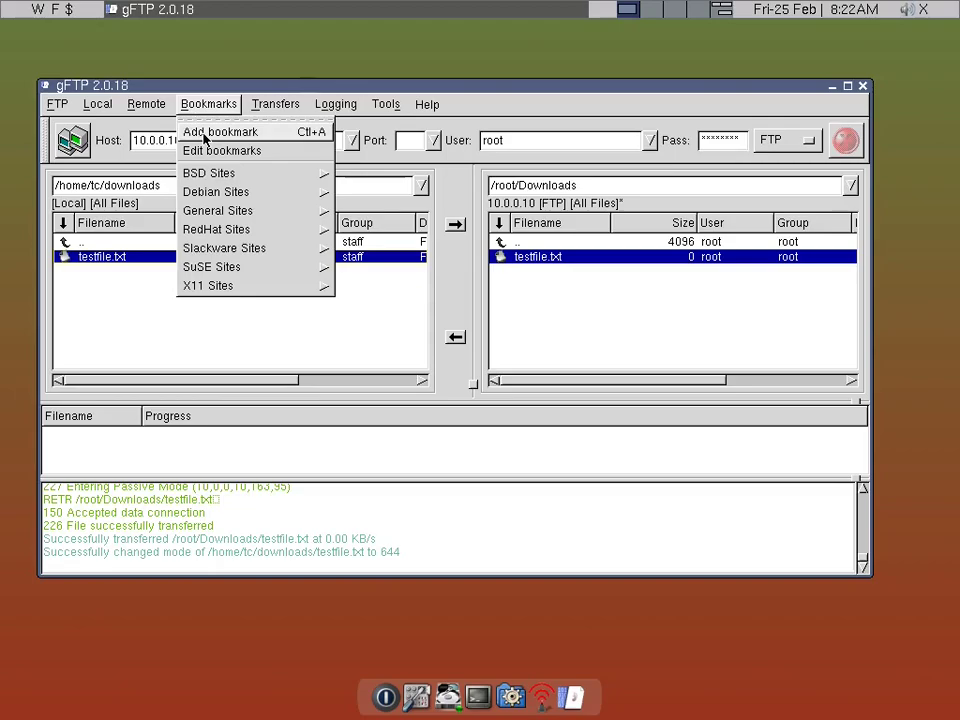
pyautogui.click(204, 134)
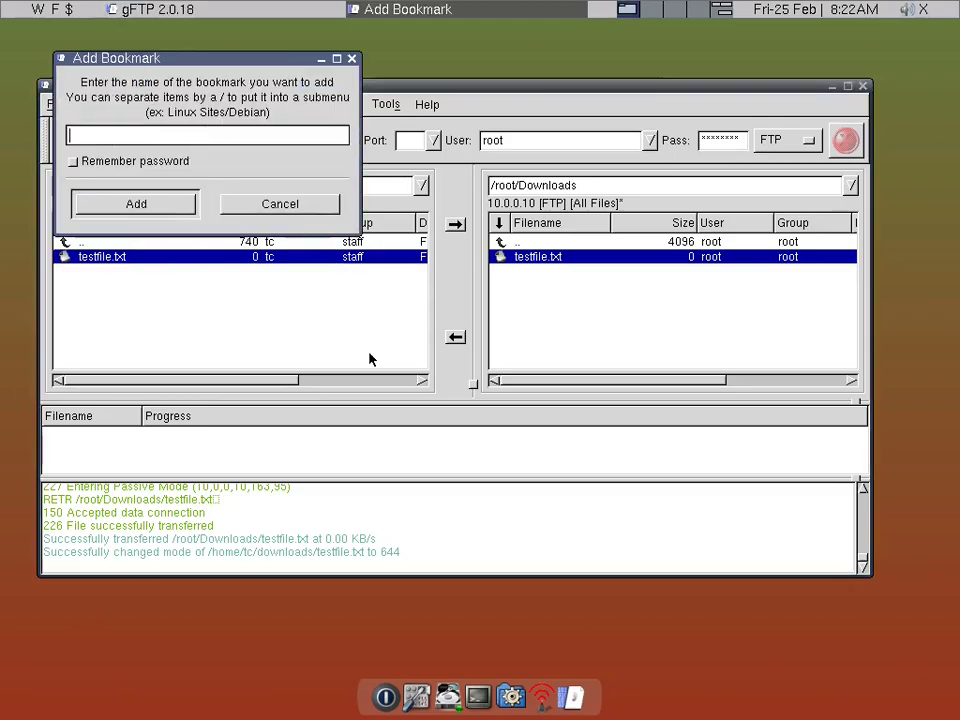
pyautogui.write('main')
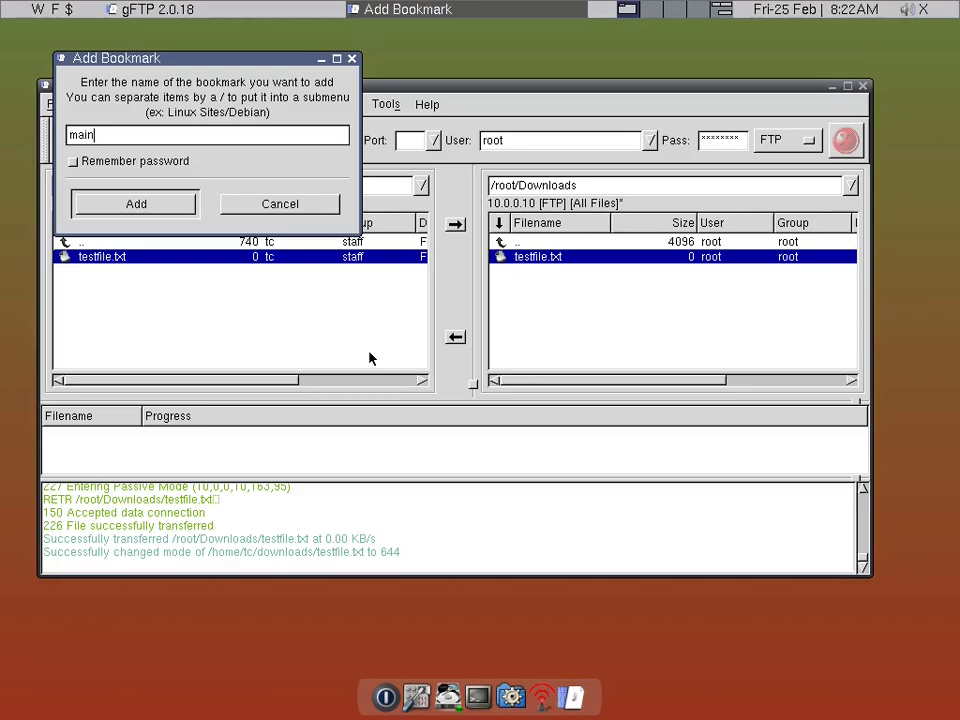
pyautogui.write('PC')
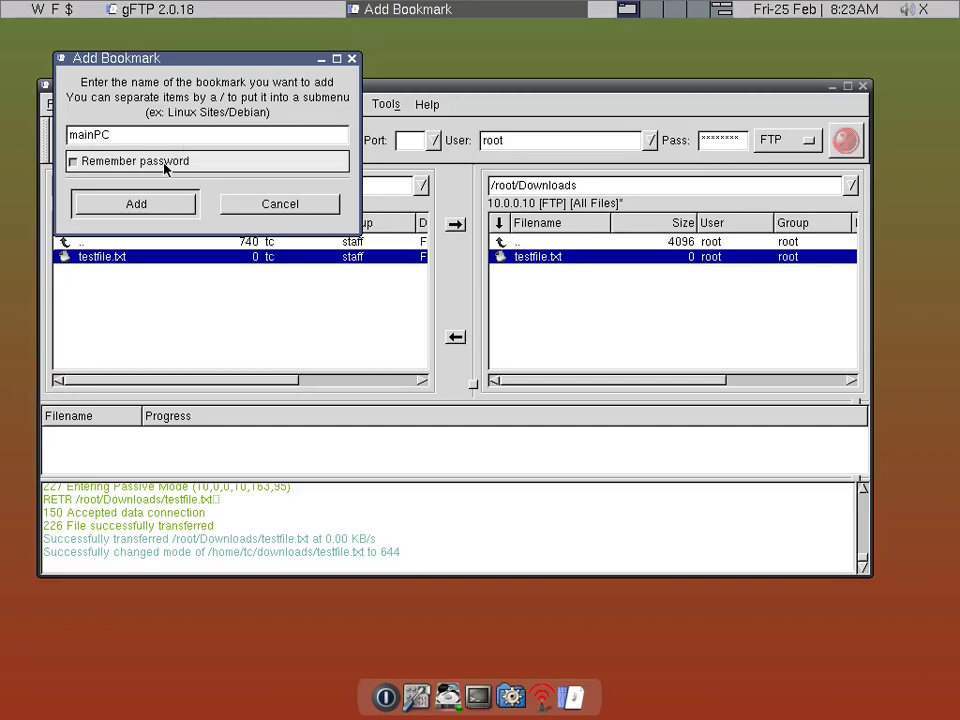
pyautogui.click(118, 206)
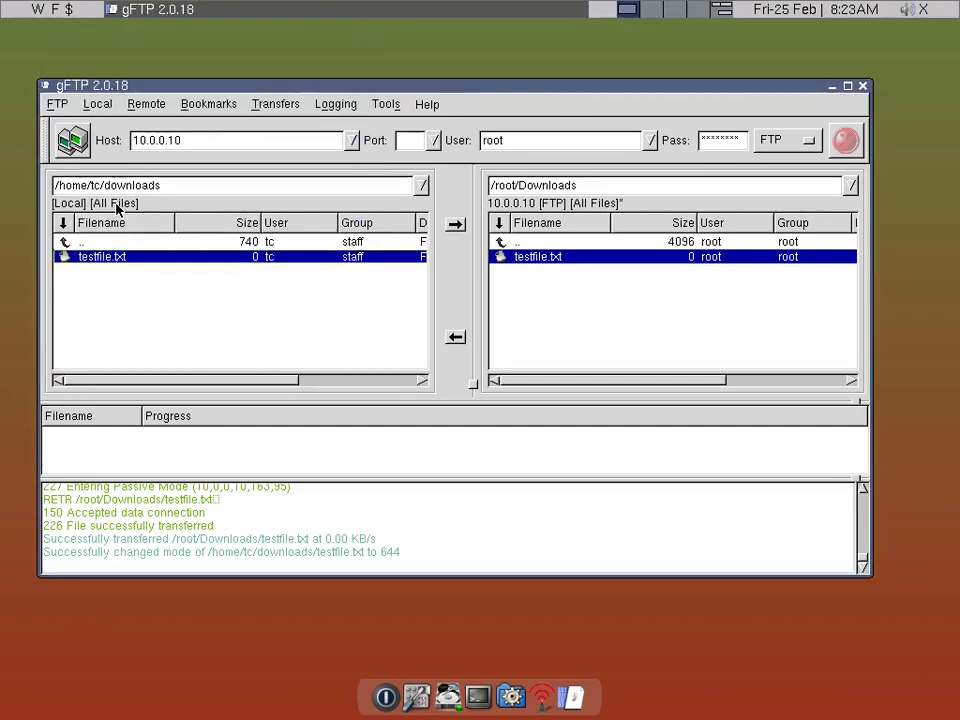
pyautogui.click(188, 110)
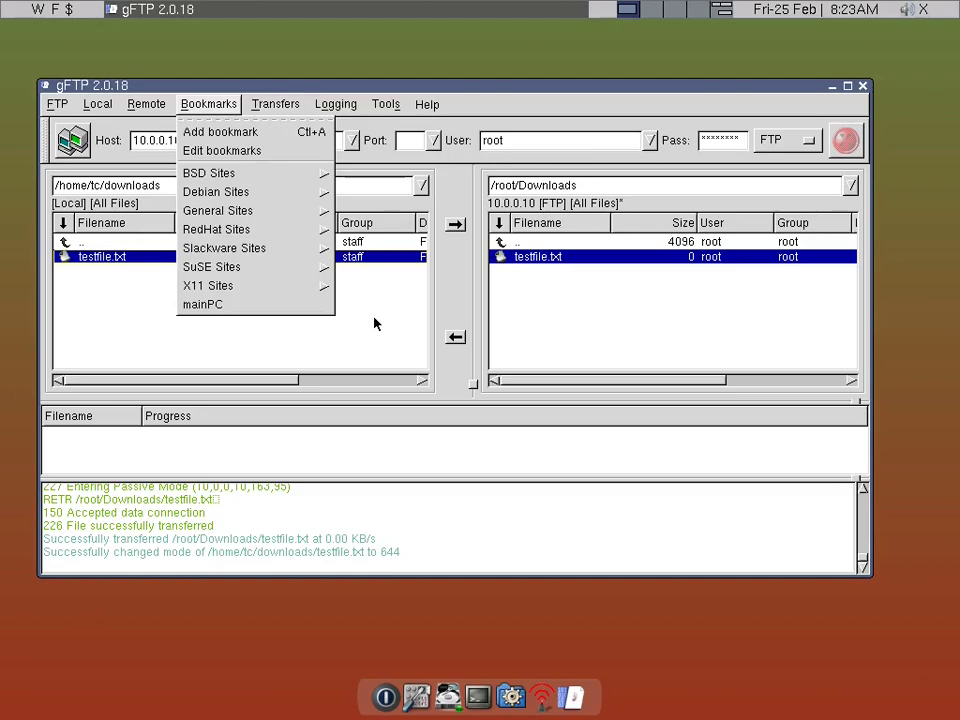
# - In the bookmark editor, erase the BSD, Debian and General Sites groups
pyautogui.click(234, 152)
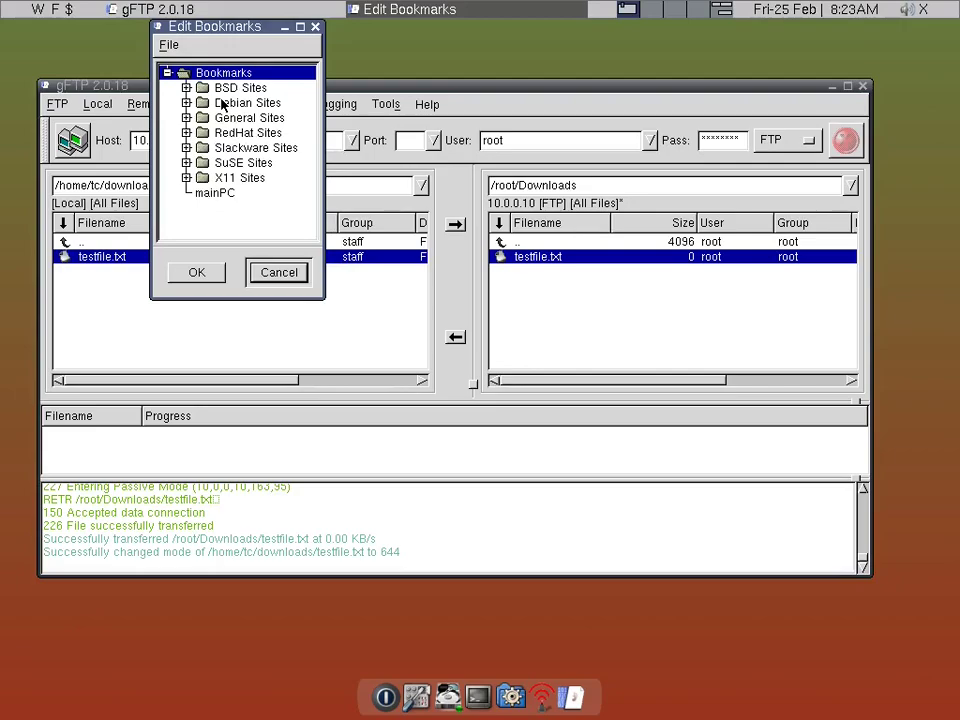
pyautogui.click(221, 103)
pyautogui.click(219, 89)
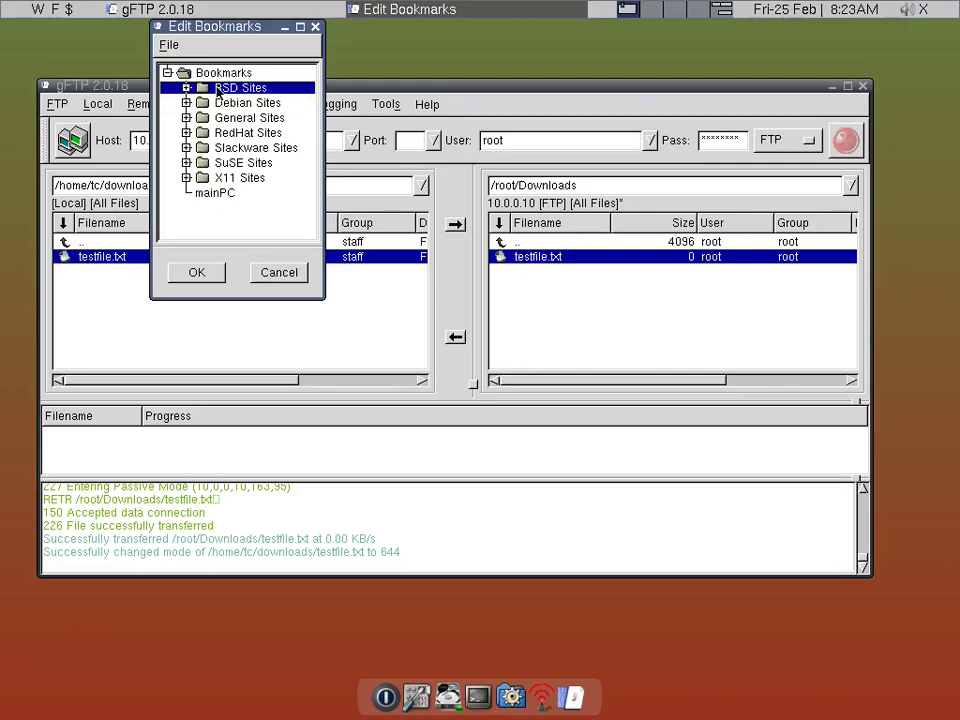
pyautogui.press('Delete')
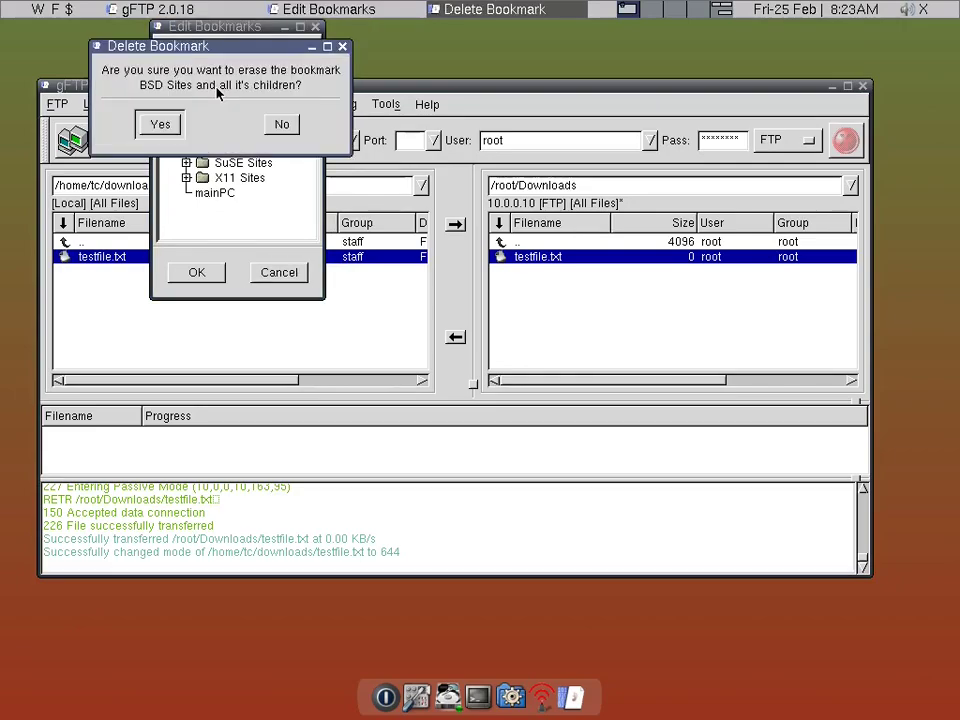
pyautogui.click(160, 124)
pyautogui.press('Delete')
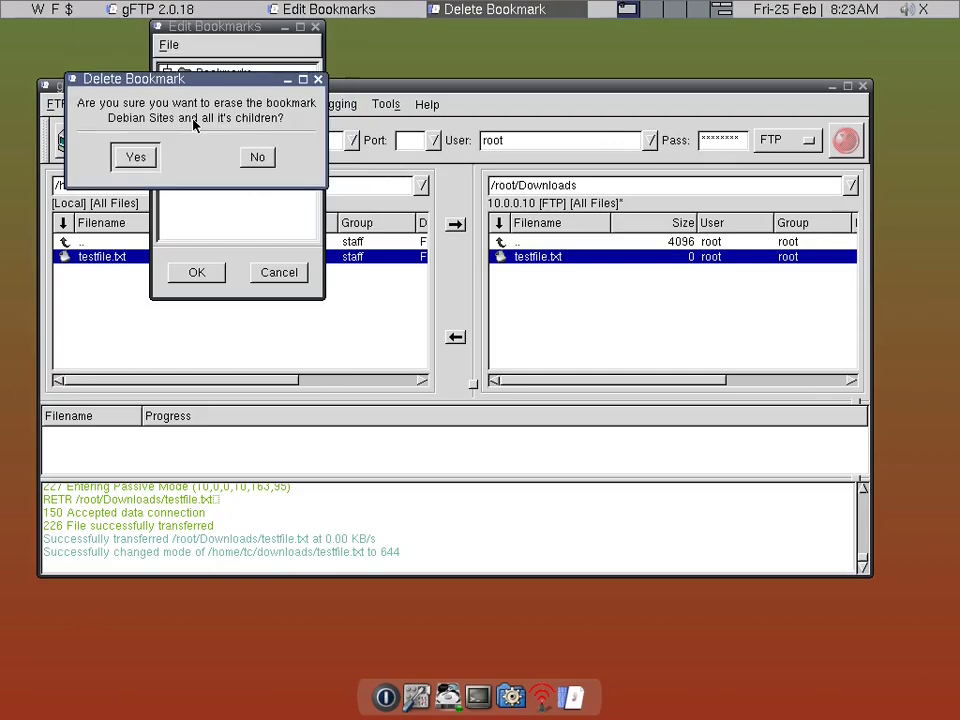
pyautogui.click(136, 157)
pyautogui.press('Delete')
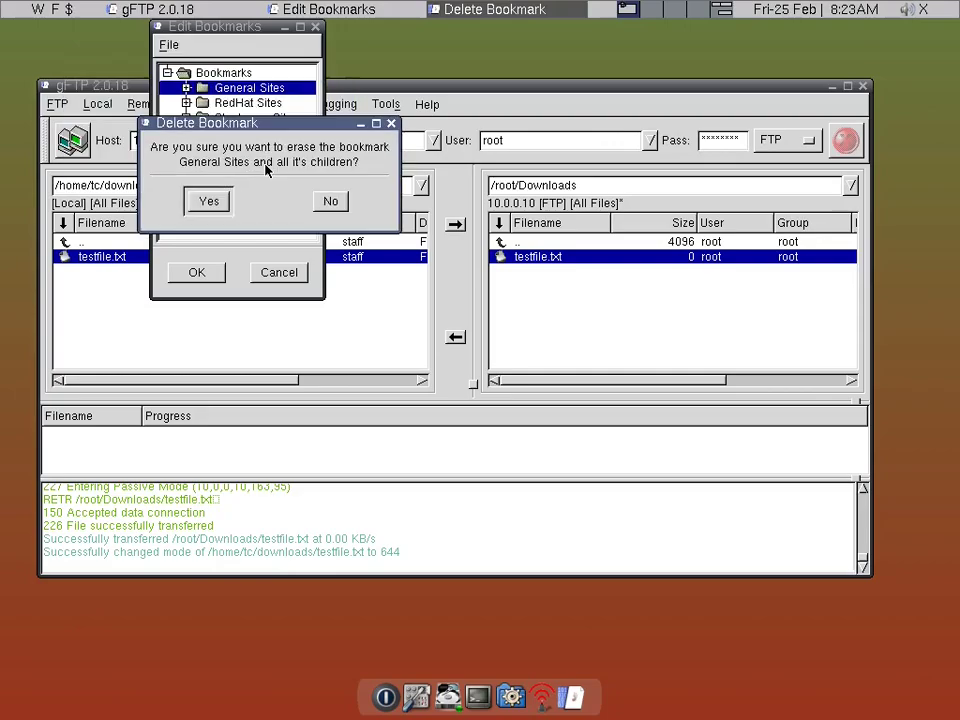
pyautogui.click(213, 202)
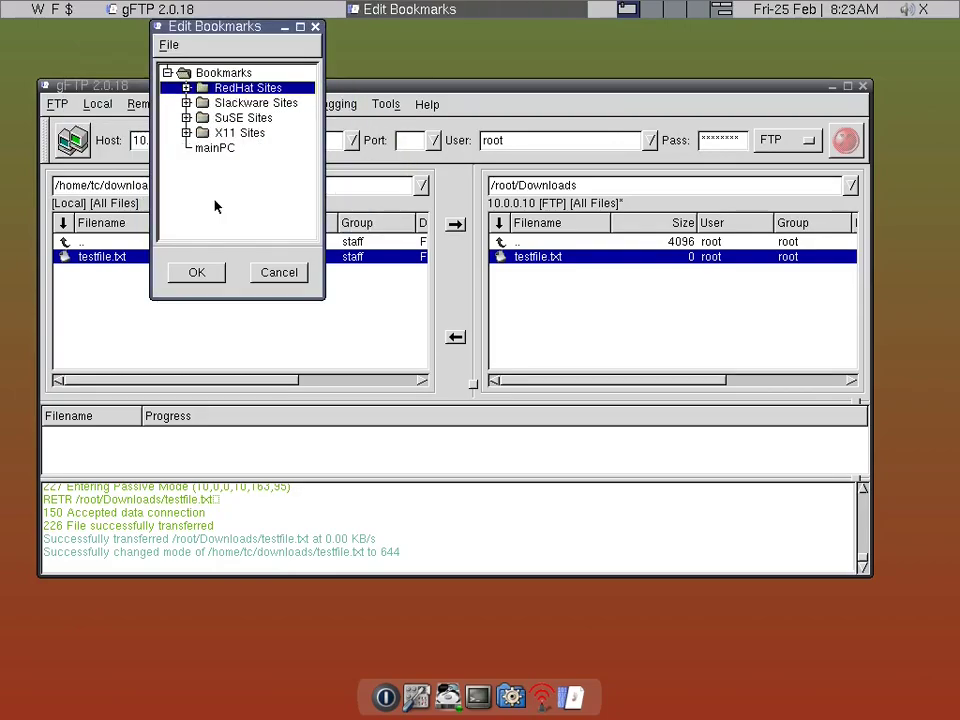
# - Erase the RedHat, Slackware, SuSE and X11 Sites groups and apply the changes
pyautogui.press('Delete')
pyautogui.click(172, 234)
pyautogui.press('Delete')
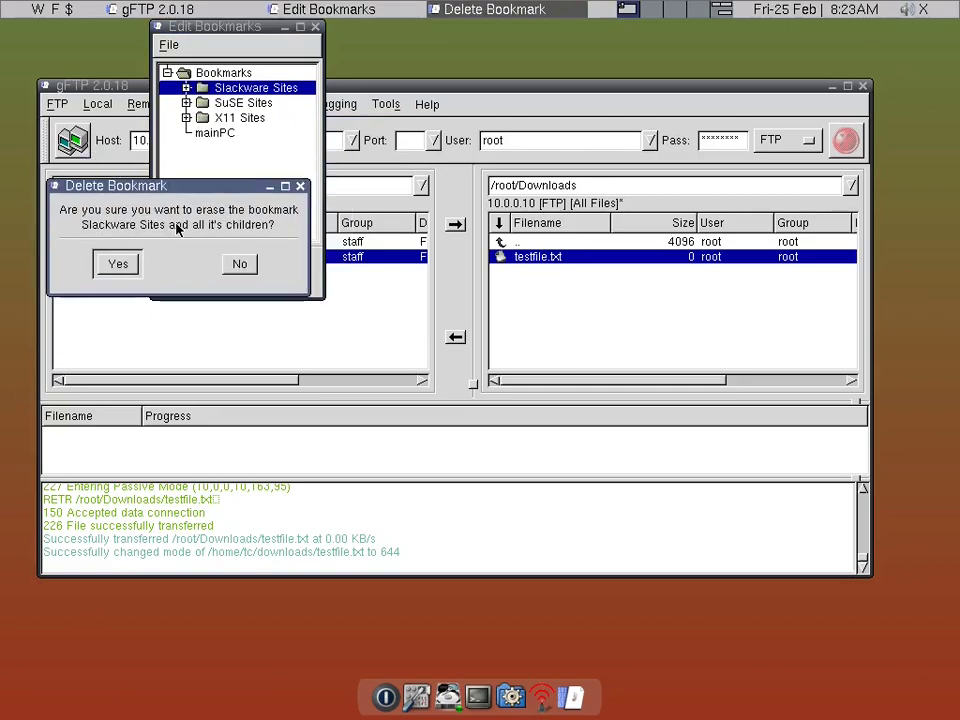
pyautogui.press('Return')
pyautogui.press('Delete')
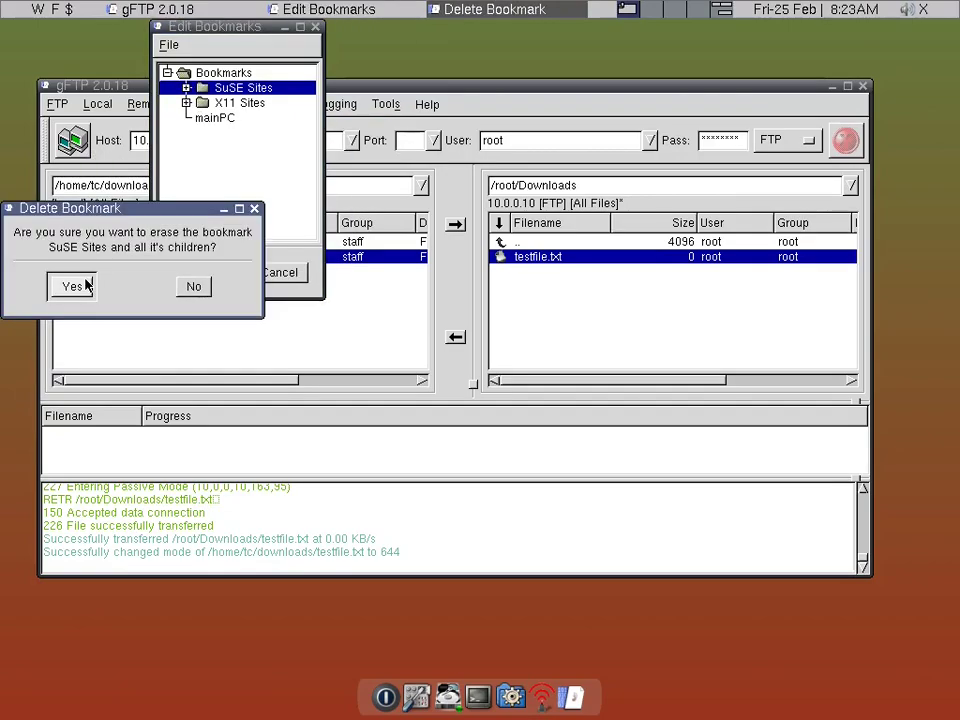
pyautogui.click(85, 286)
pyautogui.press('Delete')
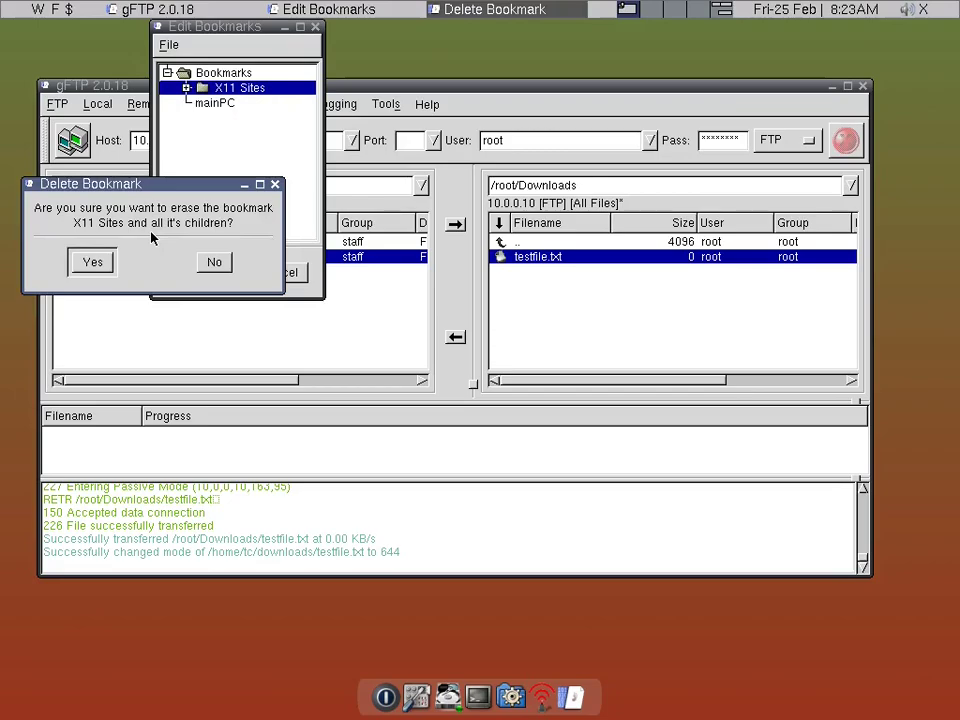
pyautogui.click(106, 261)
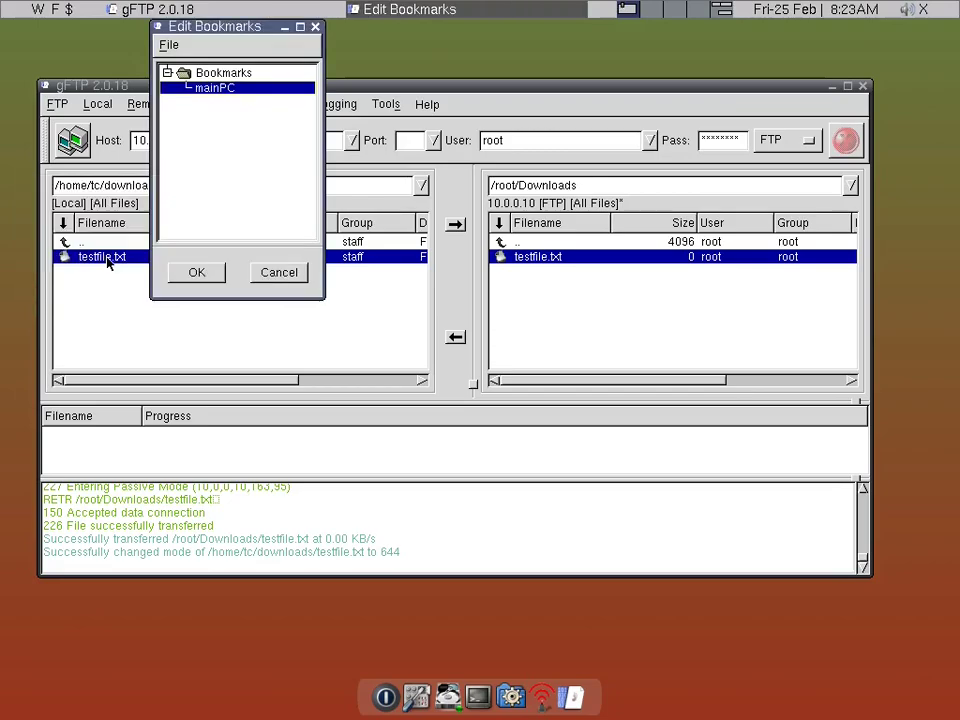
pyautogui.click(190, 274)
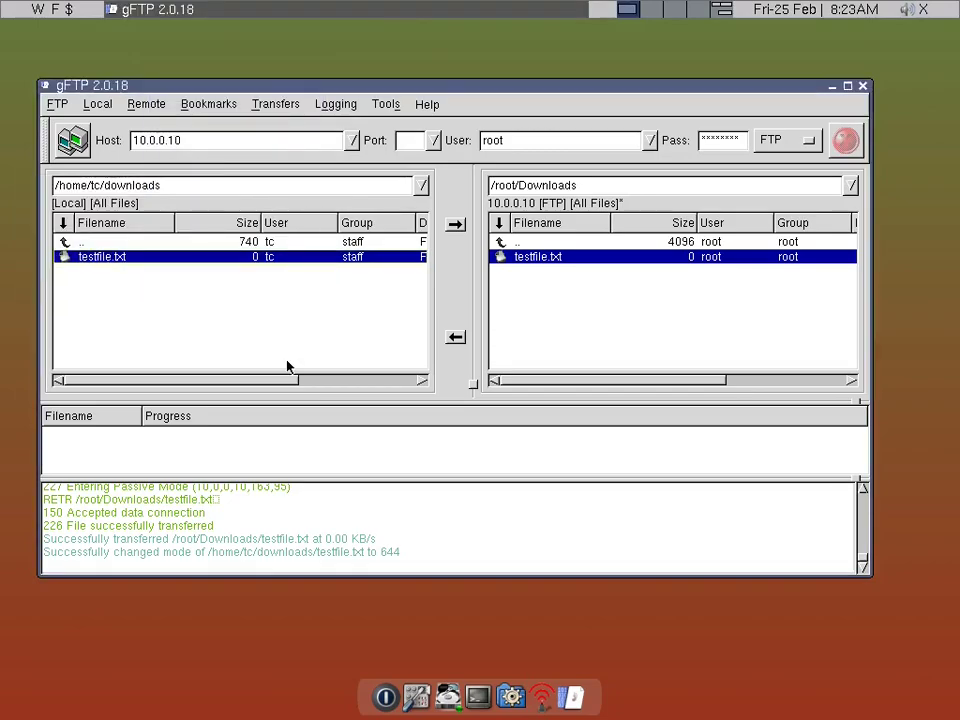
pyautogui.moveTo(333, 95); pyautogui.dragTo(332, 77)
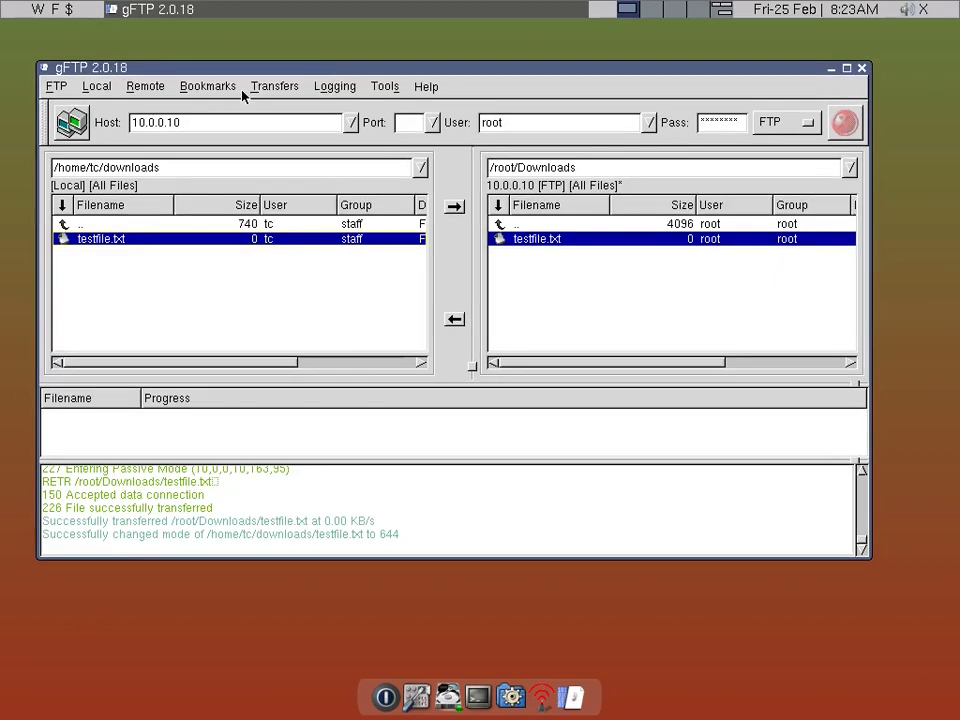
# - Confirm only mainPC remains in Bookmarks, then quit gFTP via FTP > Quit
pyautogui.click(208, 87)
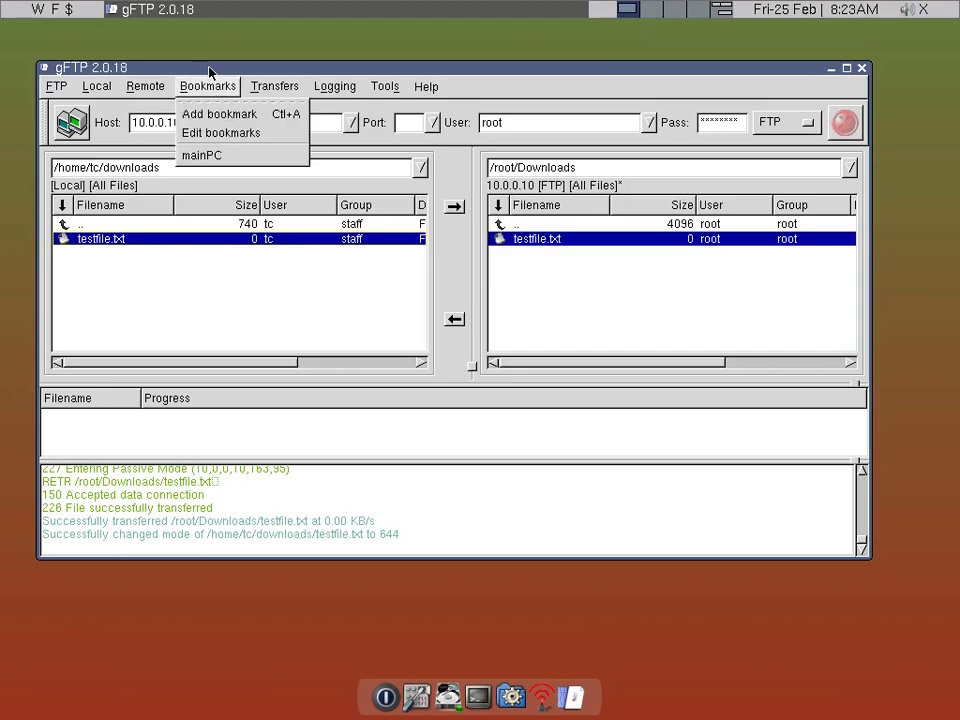
pyautogui.click(210, 72)
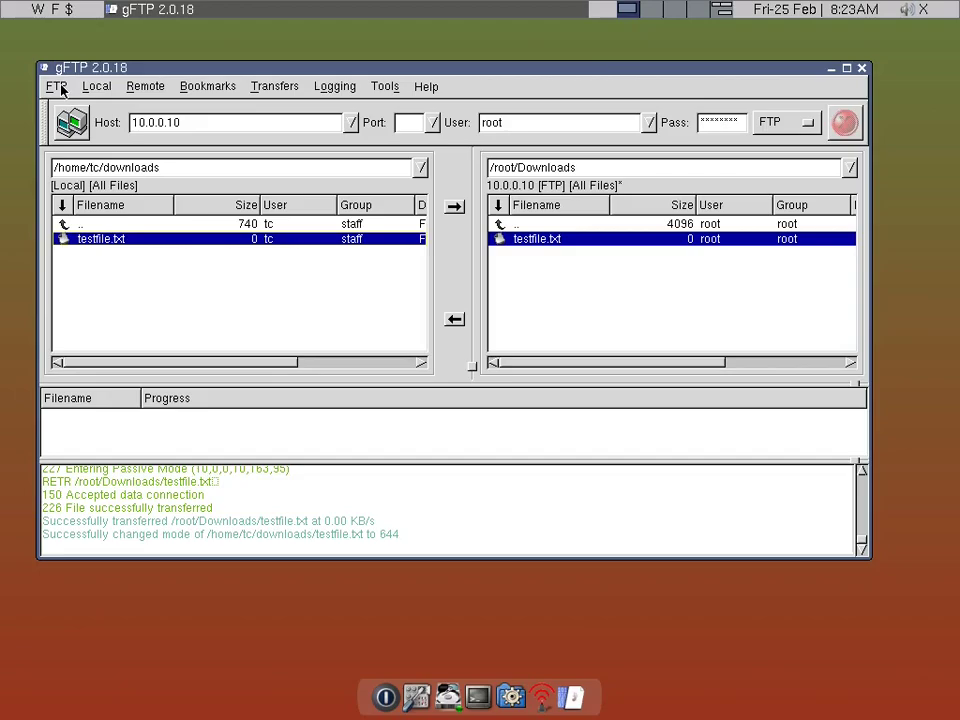
pyautogui.click(61, 88)
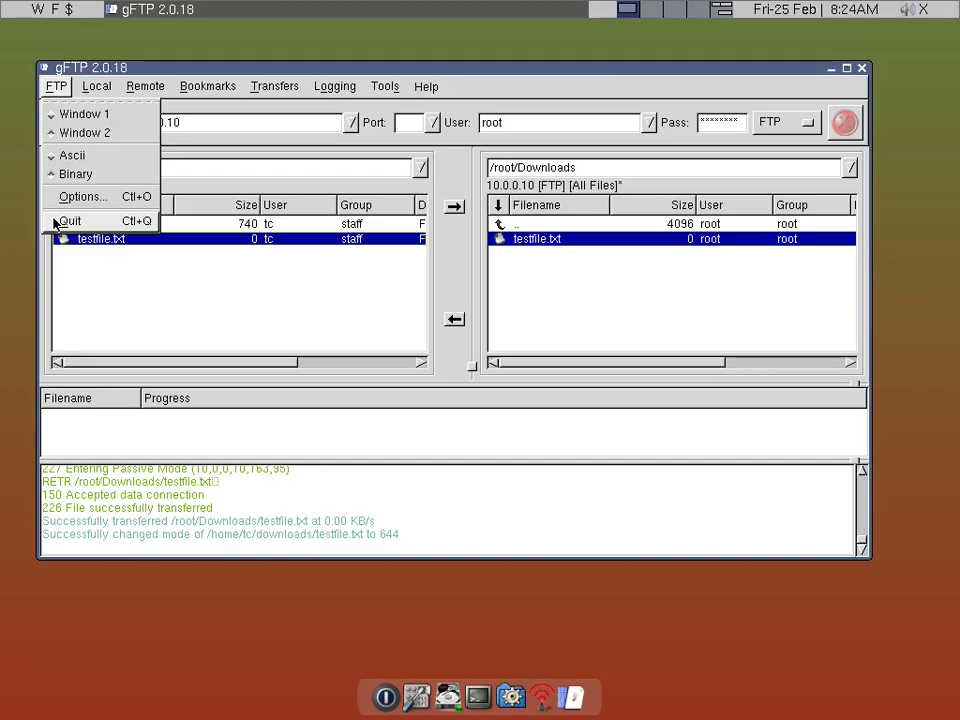
pyautogui.click(60, 221)
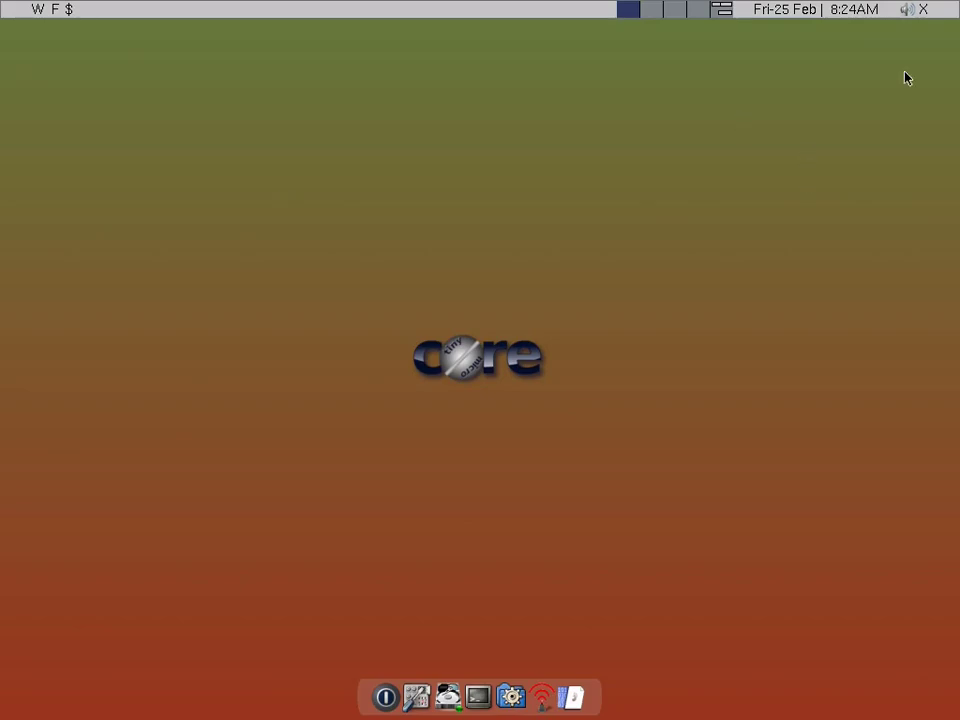
# - Switch back to the workspace with the terminal, file manager and tc.txt notes, and focus the terminal
pyautogui.click(724, 11)
pyautogui.rightClick(327, 292)
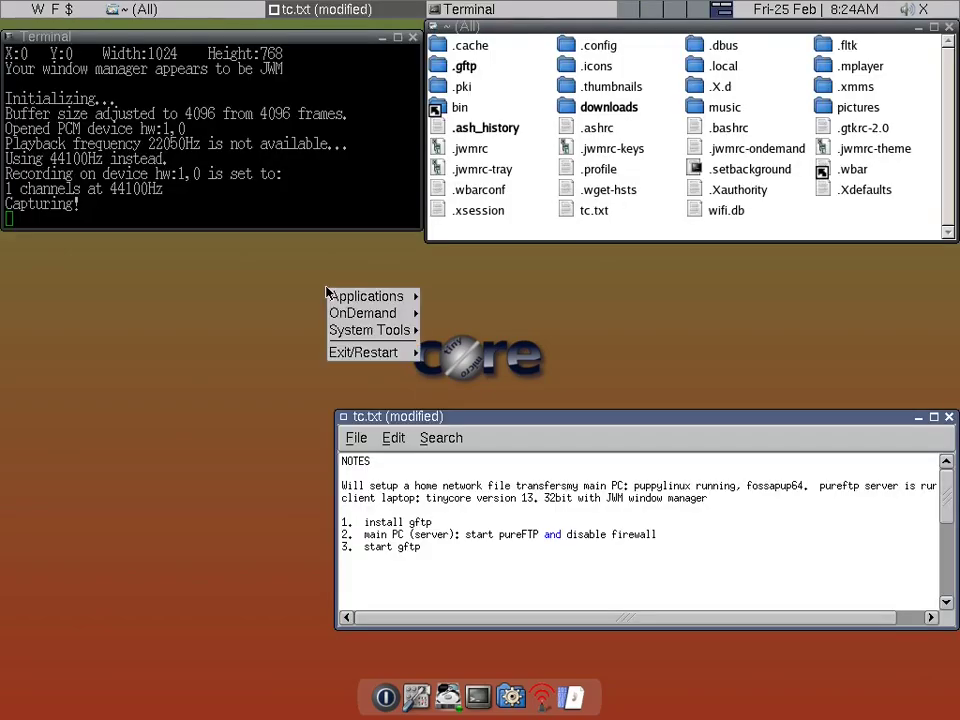
pyautogui.press('Escape')
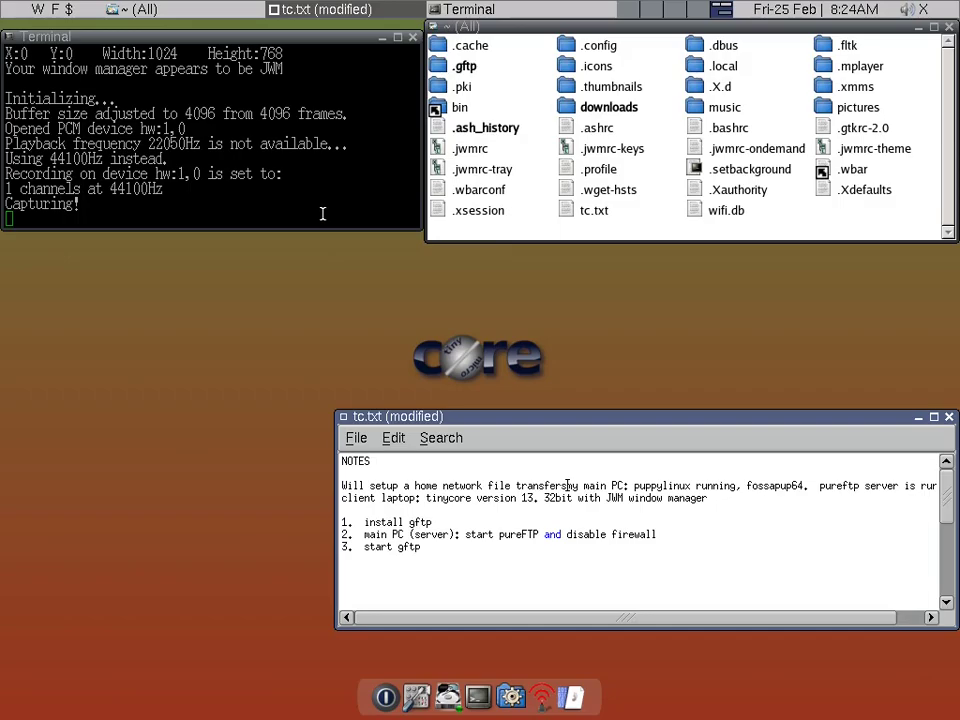
pyautogui.click(322, 213)
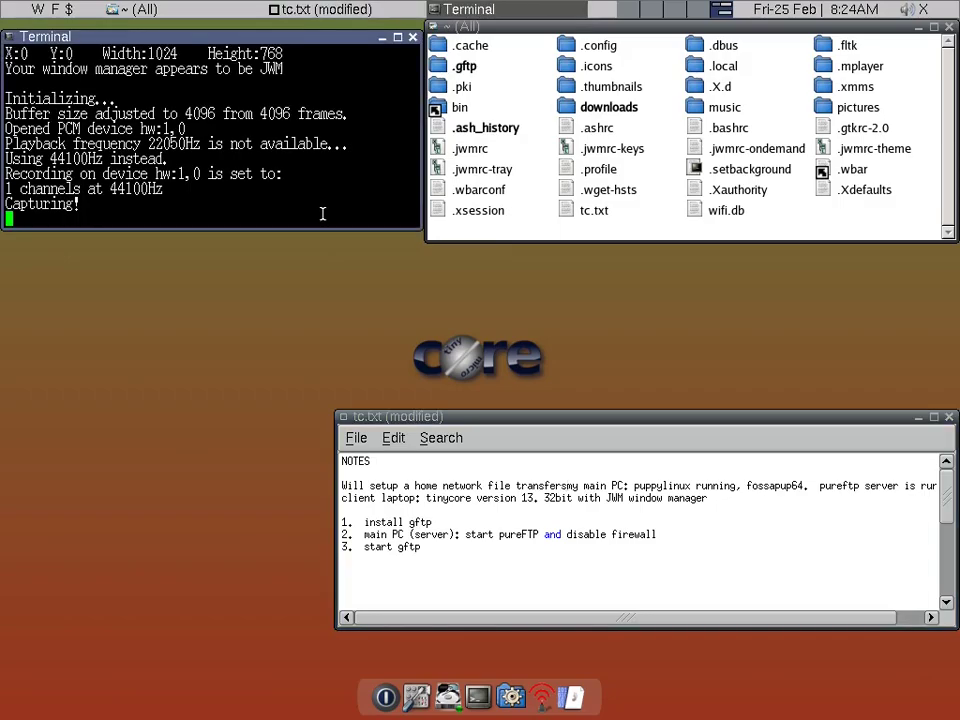